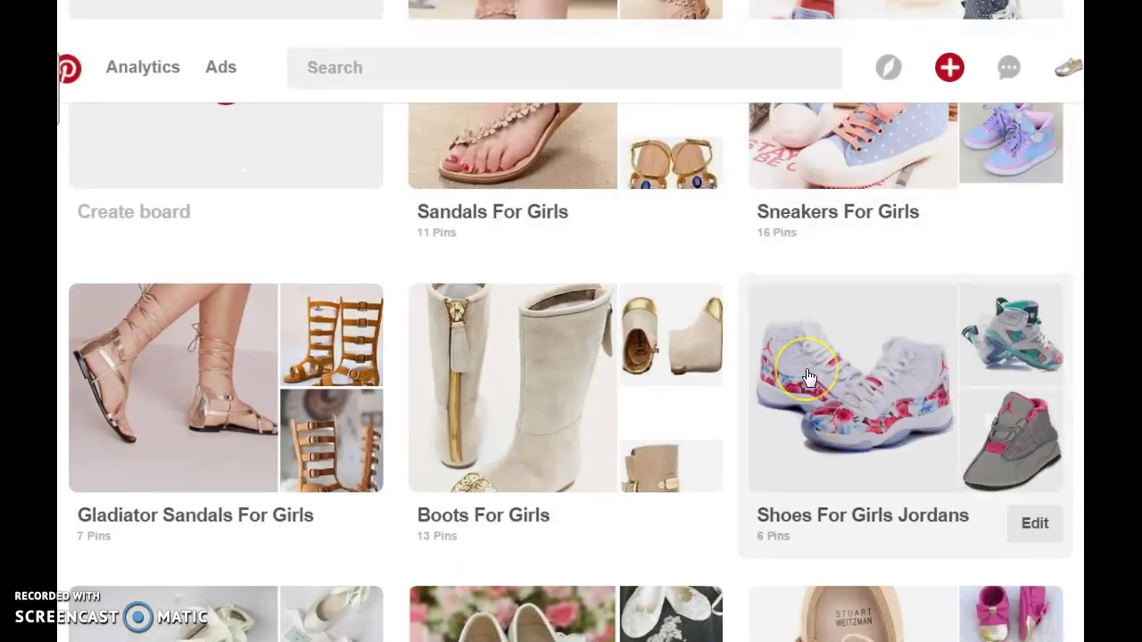
# Look through the boards on the Shoes For Girls profile, from Sandals For Girls down to Trainers For Girls
pyautogui.scroll(-3, 808, 377)
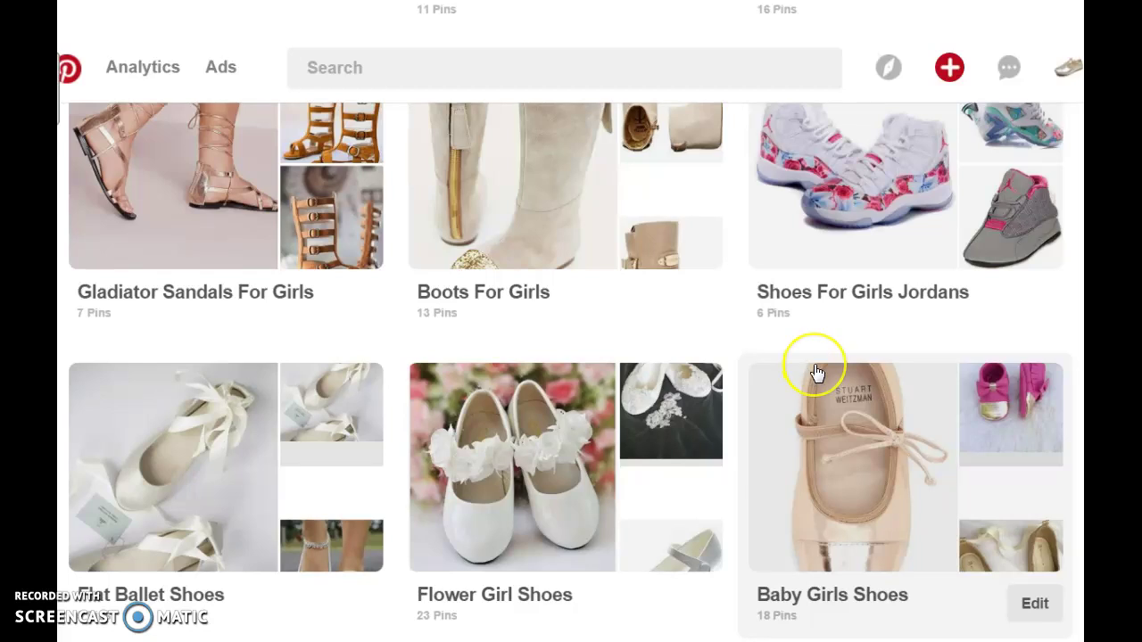
pyautogui.scroll(-5, 817, 373)
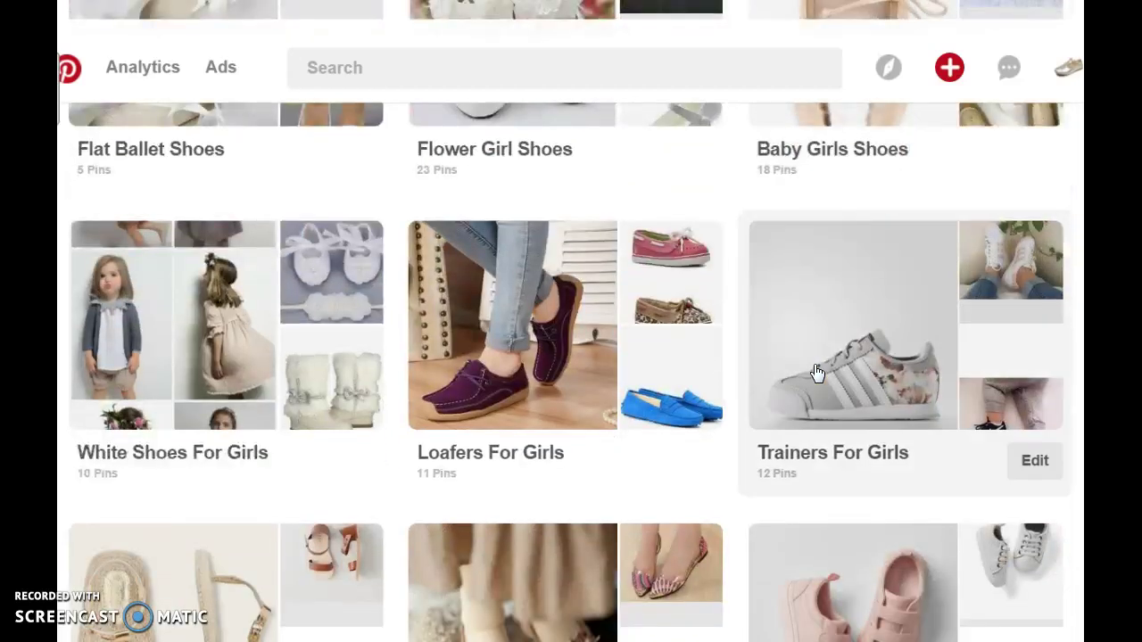
pyautogui.scroll(-3, 817, 373)
pyautogui.scroll(5, 803, 374)
pyautogui.click(788, 379)
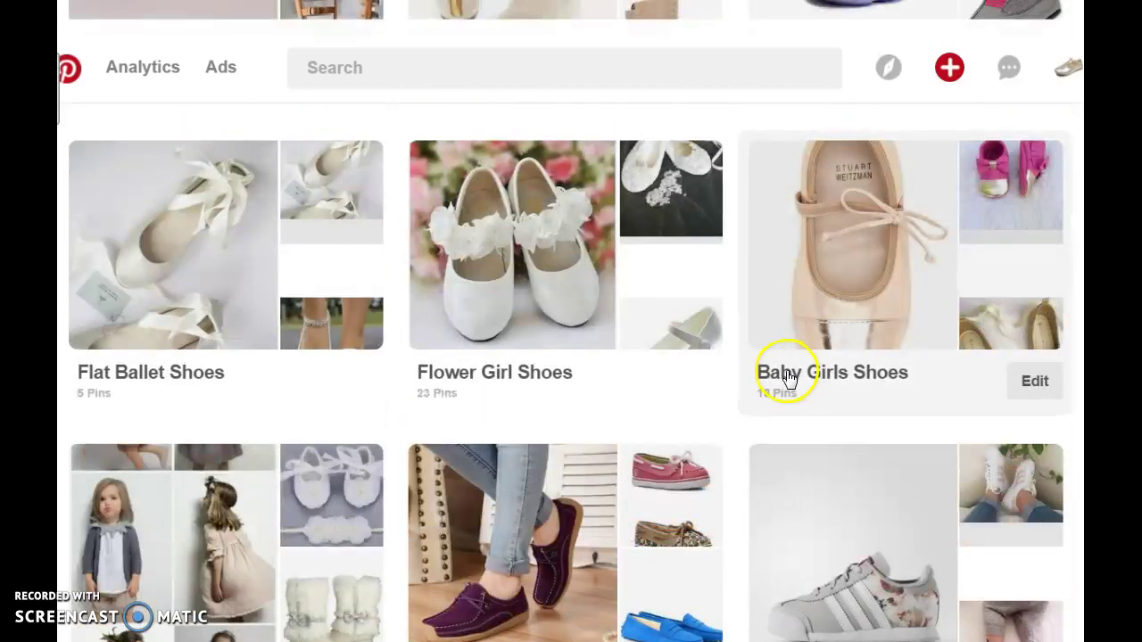
pyautogui.scroll(5, 732, 384)
pyautogui.scroll(6, 600, 263)
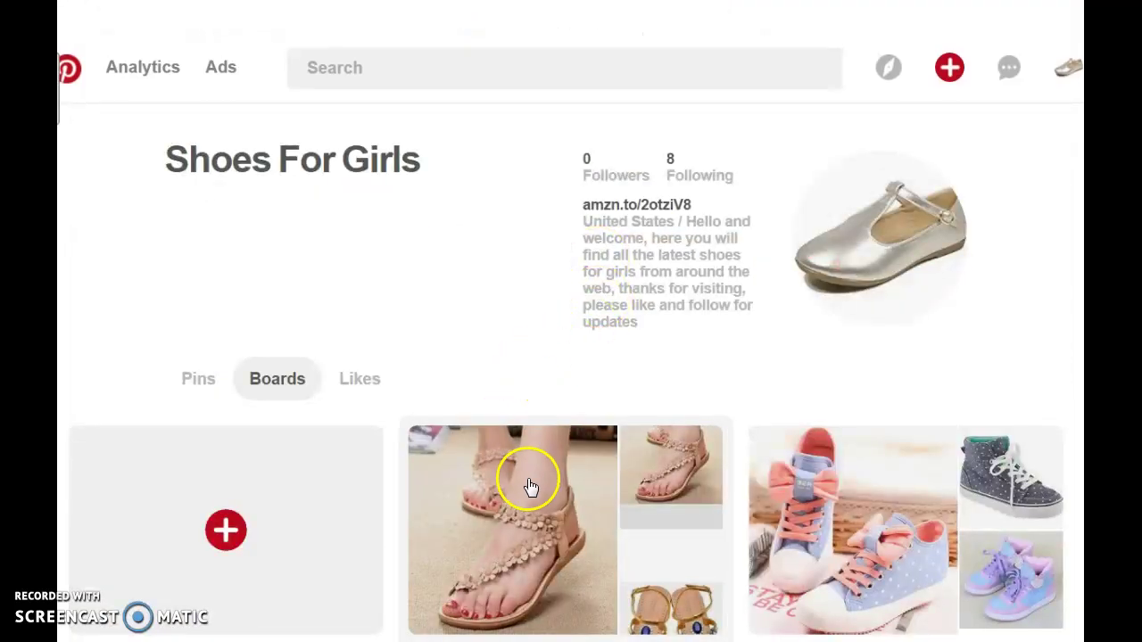
# Browse cover images for the Sandals For Girls board, choose the flower-strap sandals worn on feet, and save the board
pyautogui.scroll(-3, 530, 481)
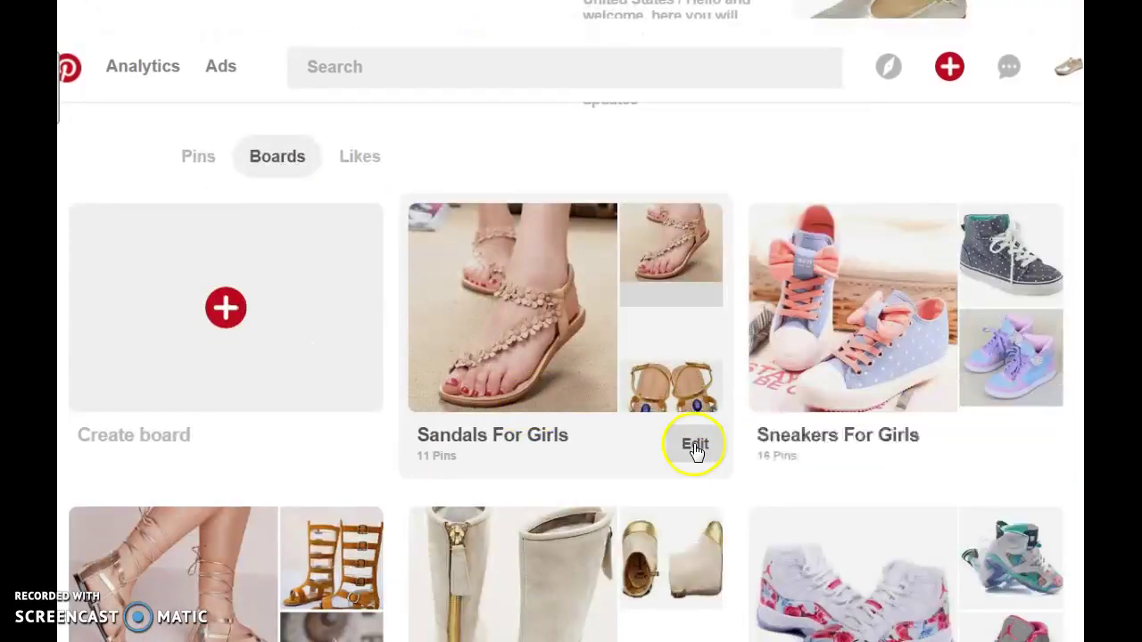
pyautogui.click(695, 446)
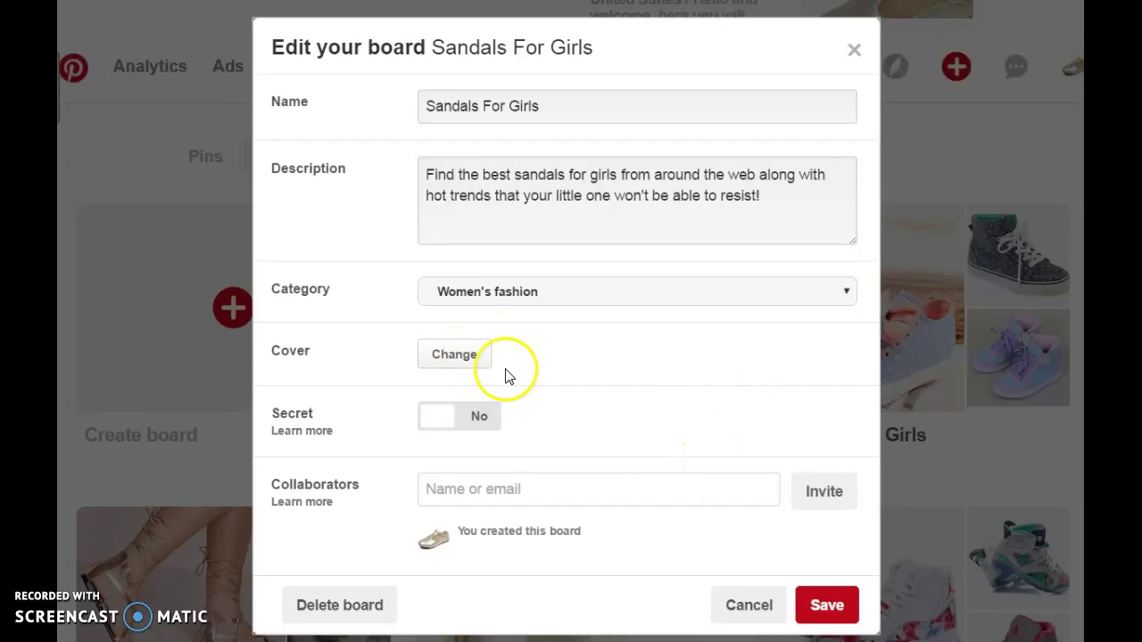
pyautogui.click(457, 354)
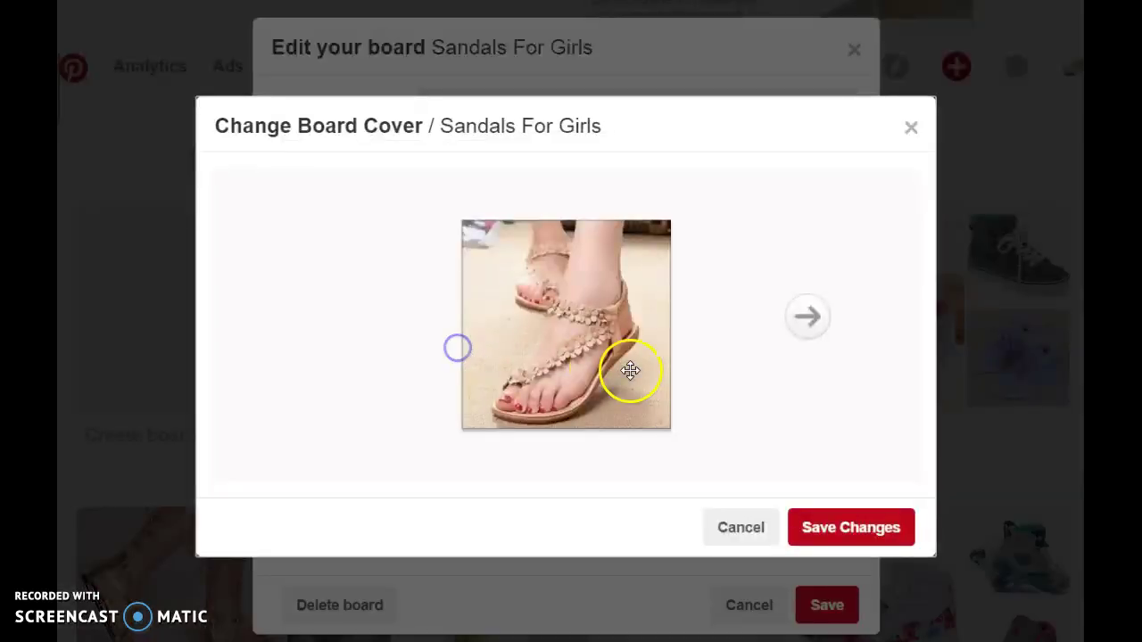
pyautogui.click(813, 328)
pyautogui.click(815, 327)
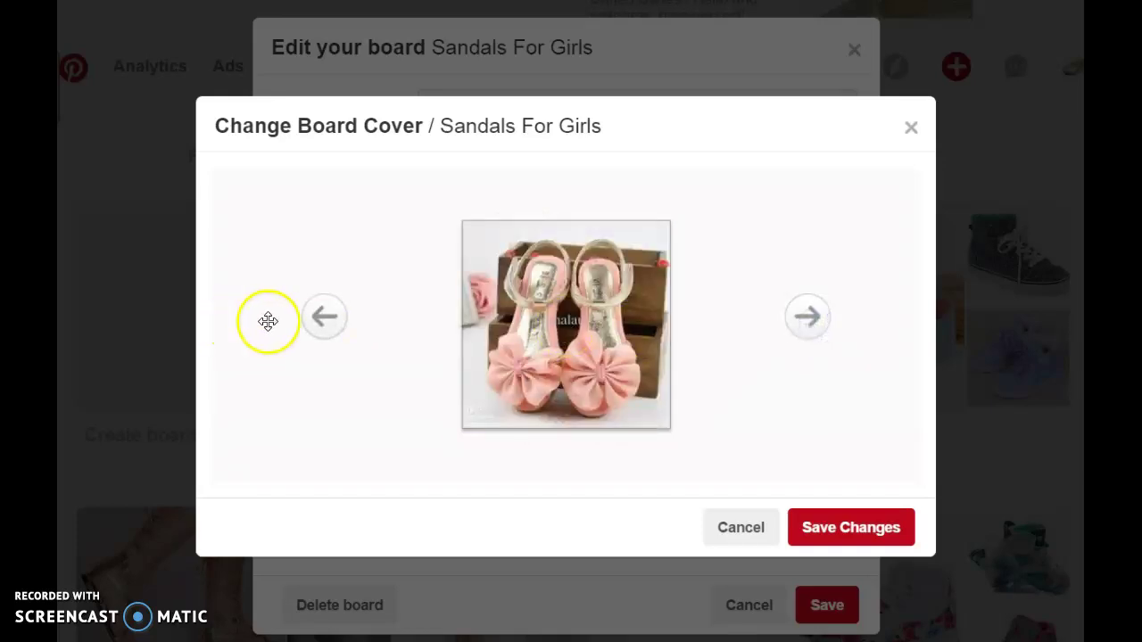
pyautogui.click(325, 321)
pyautogui.click(325, 319)
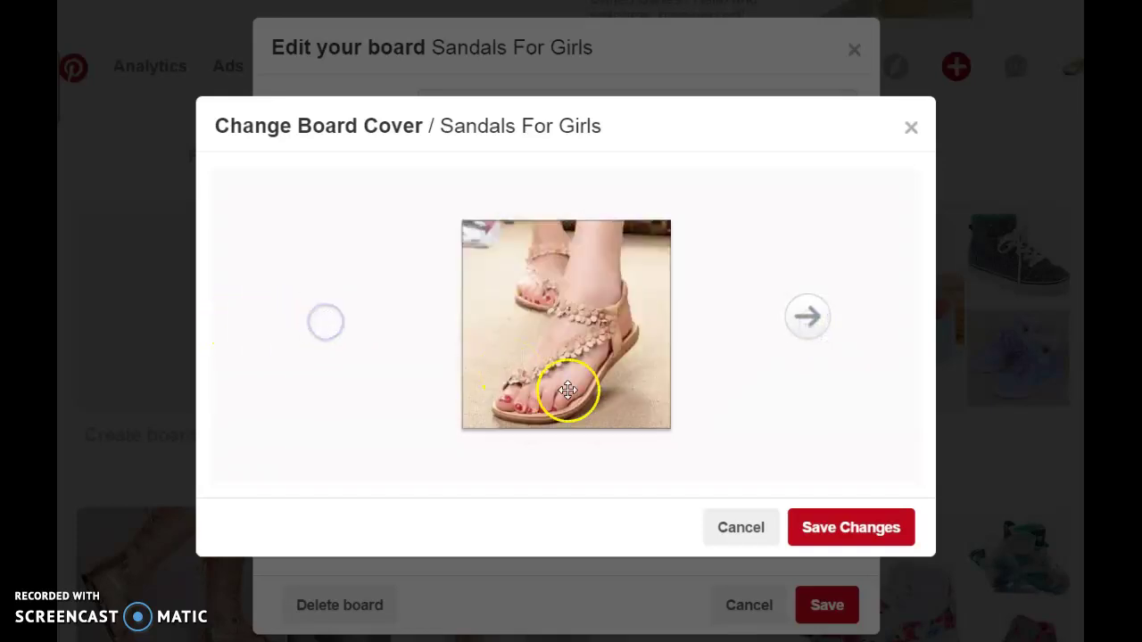
pyautogui.click(850, 530)
pyautogui.click(826, 611)
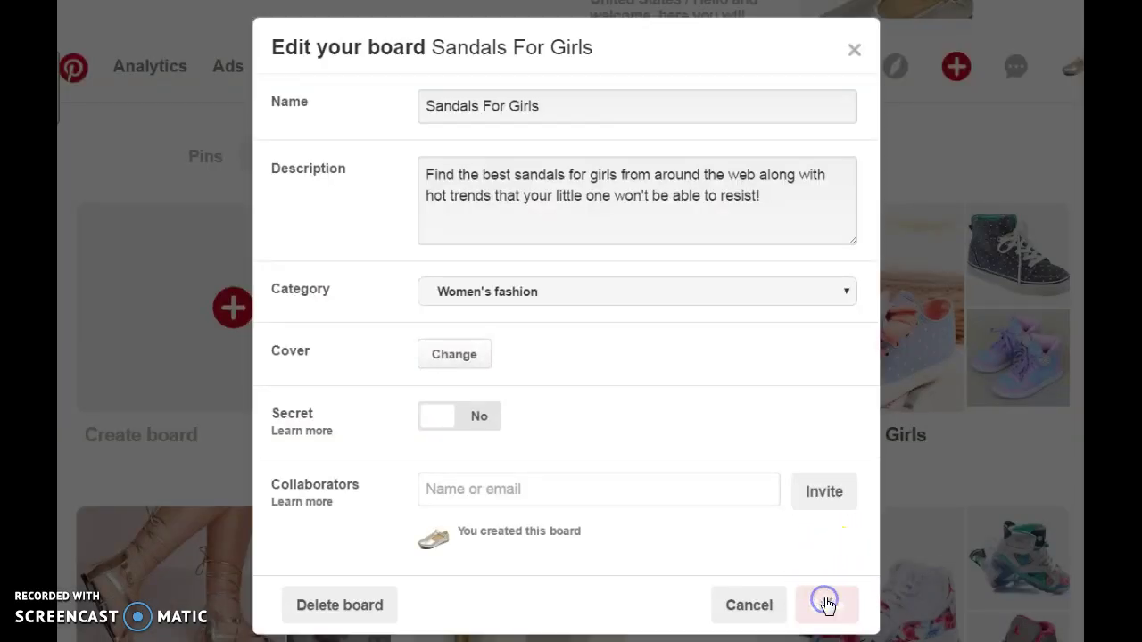
# Open the account settings from the Shoes For Girls profile
pyautogui.scroll(3, 606, 482)
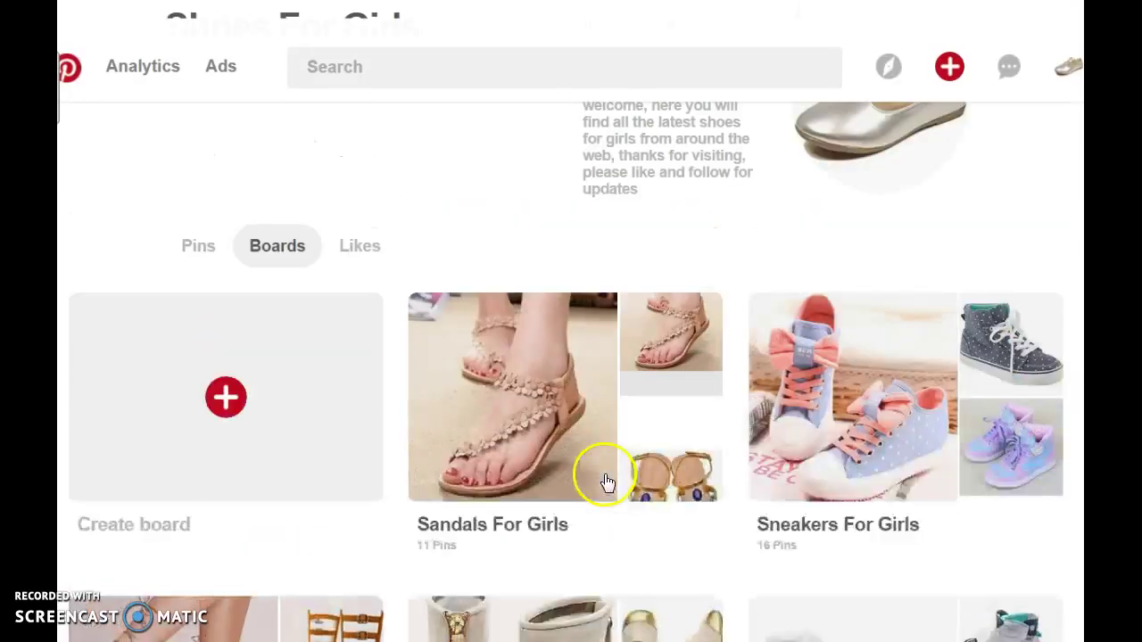
pyautogui.click(1069, 65)
pyautogui.click(1073, 72)
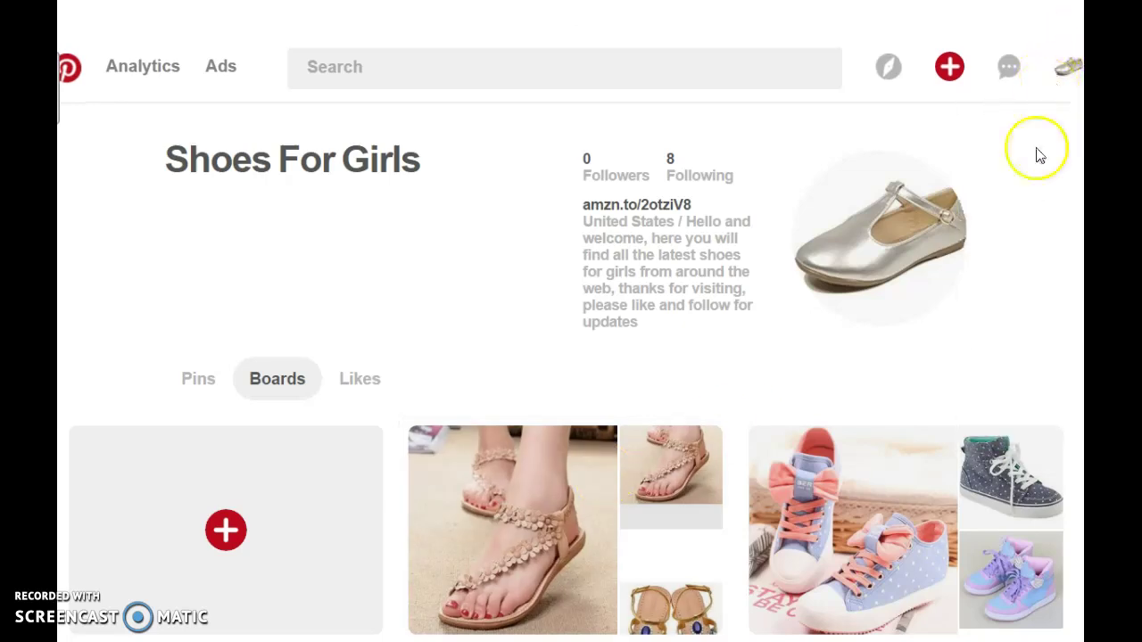
pyautogui.click(1066, 78)
pyautogui.click(1065, 79)
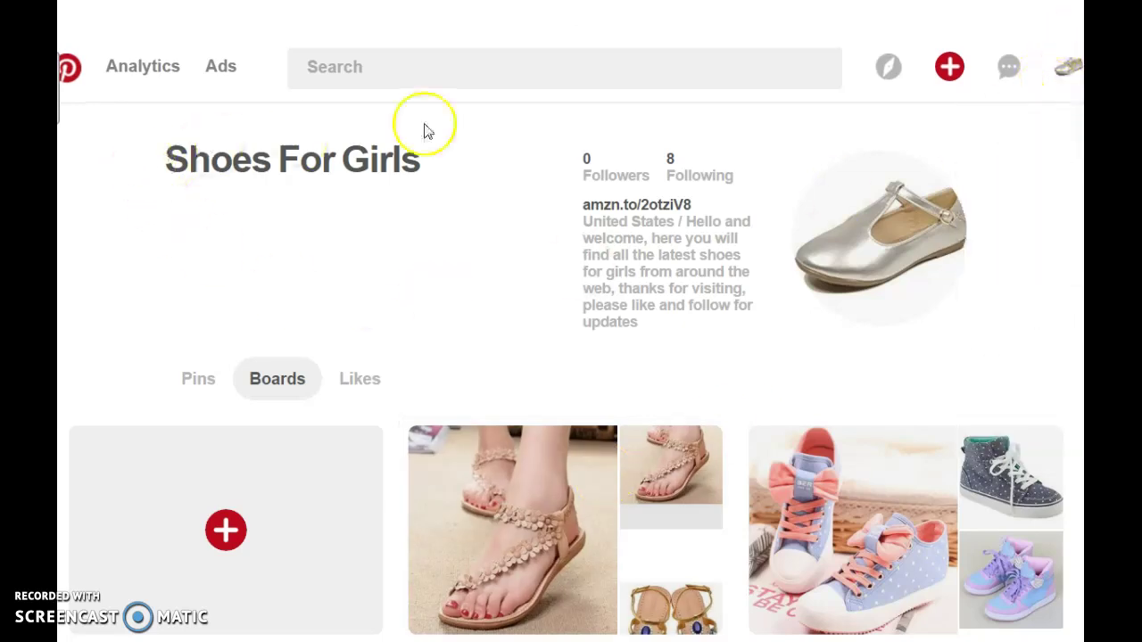
pyautogui.click(1071, 72)
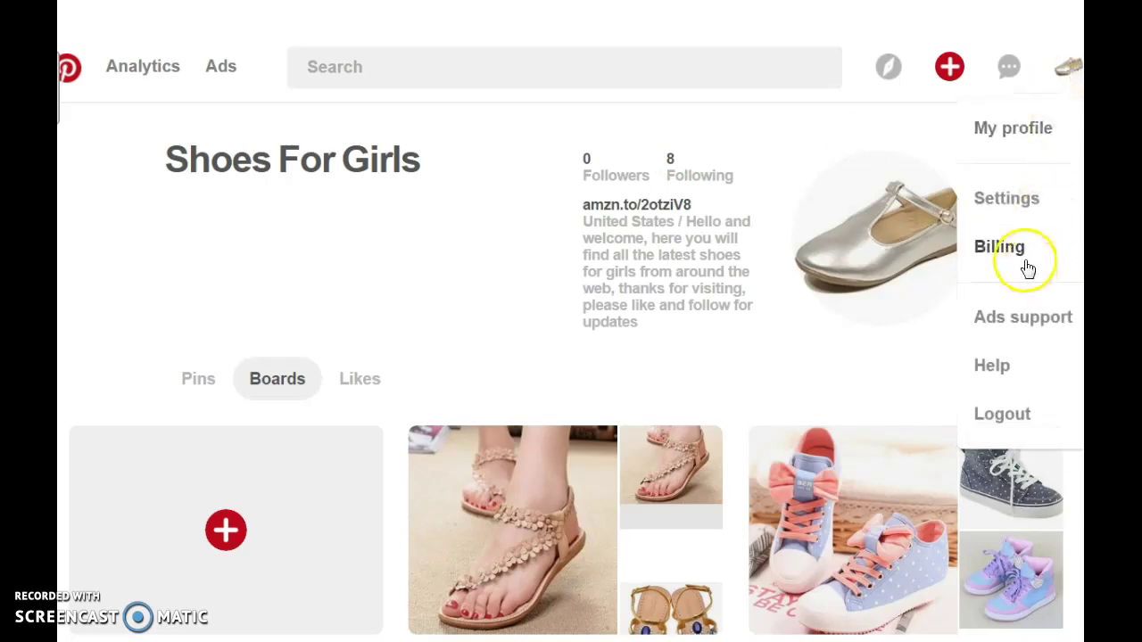
pyautogui.click(1006, 197)
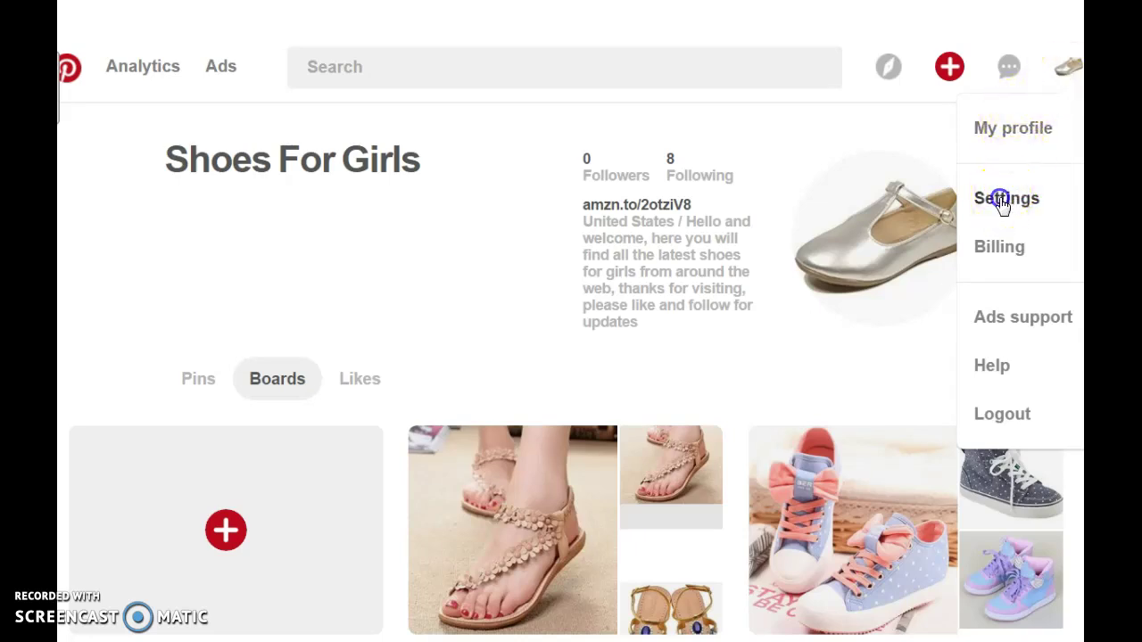
# Review the account settings from the profile details through notifications and social networks to approved apps
pyautogui.scroll(-6, 500, 265)
pyautogui.scroll(-6, 501, 268)
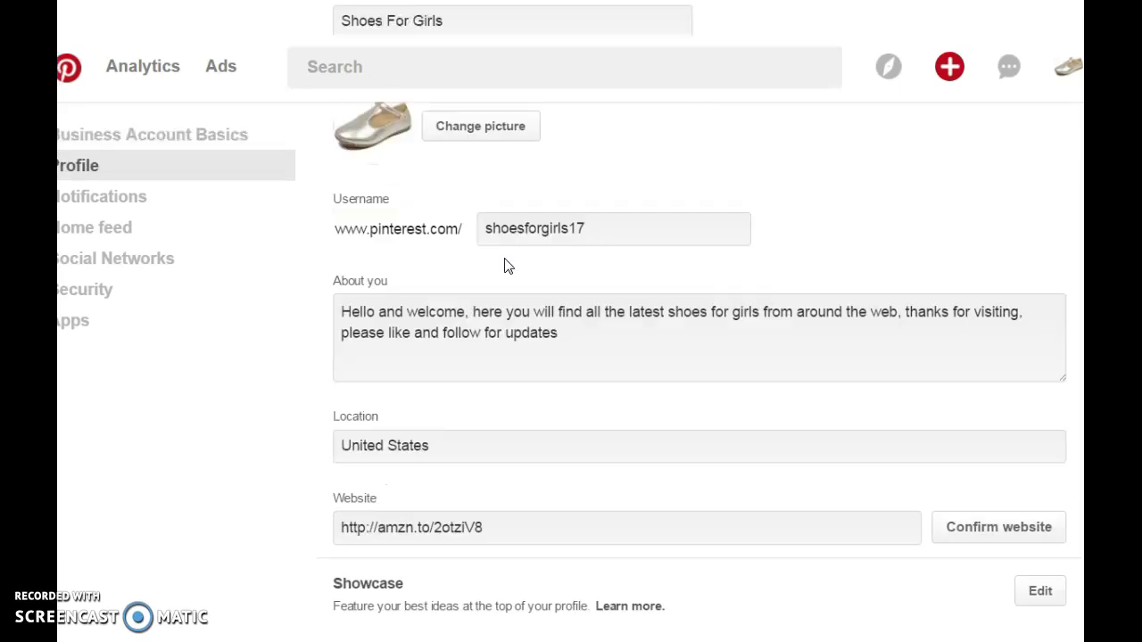
pyautogui.scroll(-7, 506, 266)
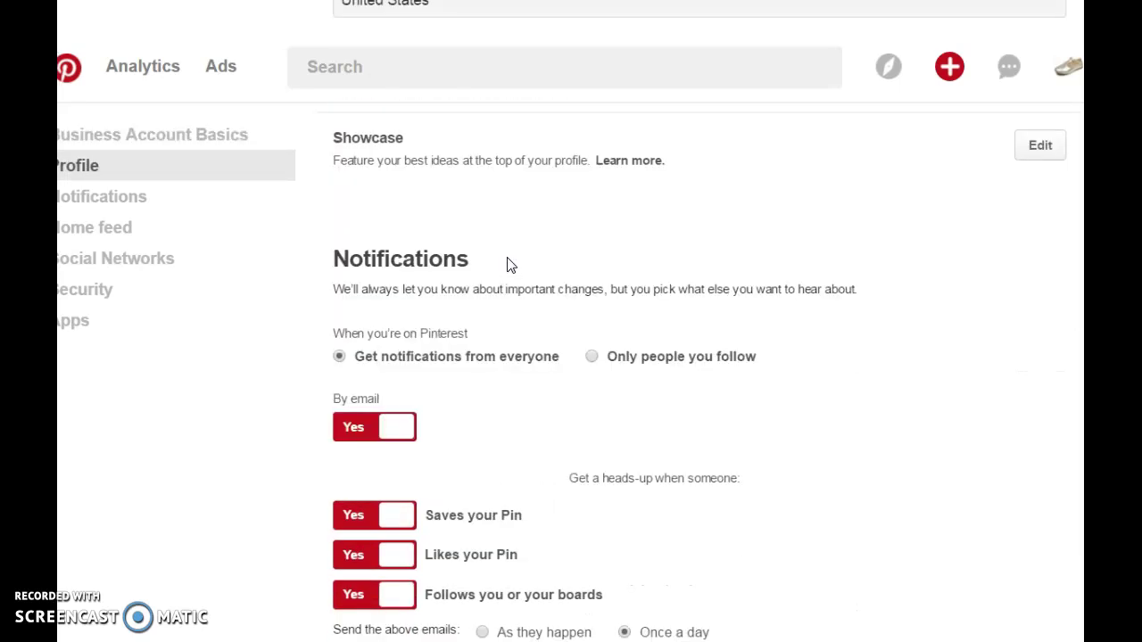
pyautogui.scroll(-9, 508, 265)
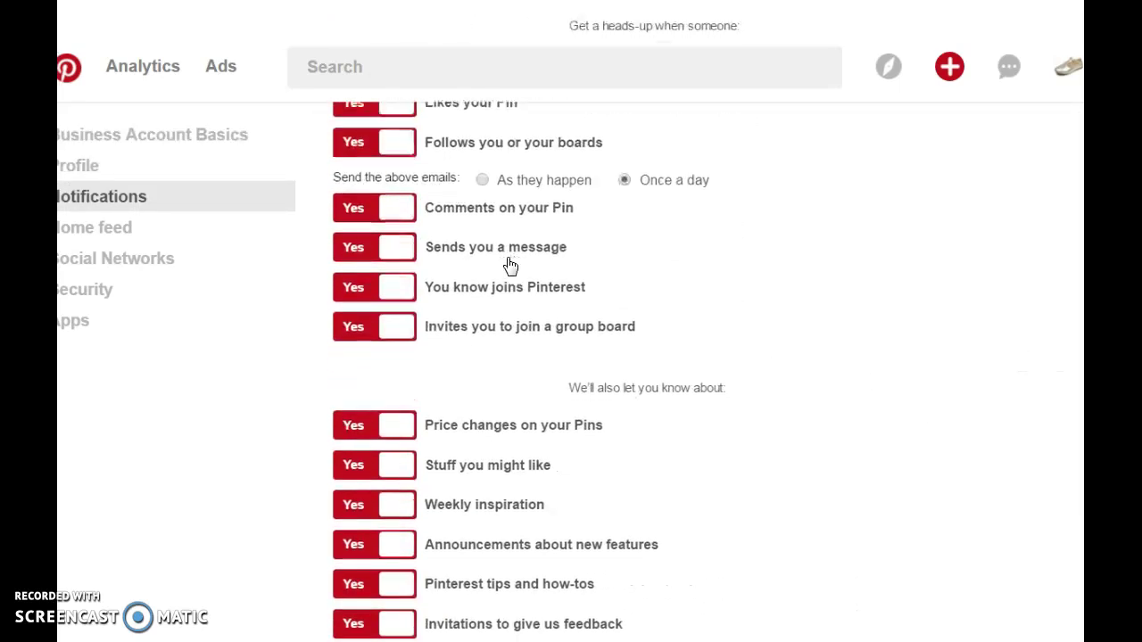
pyautogui.scroll(-10, 510, 266)
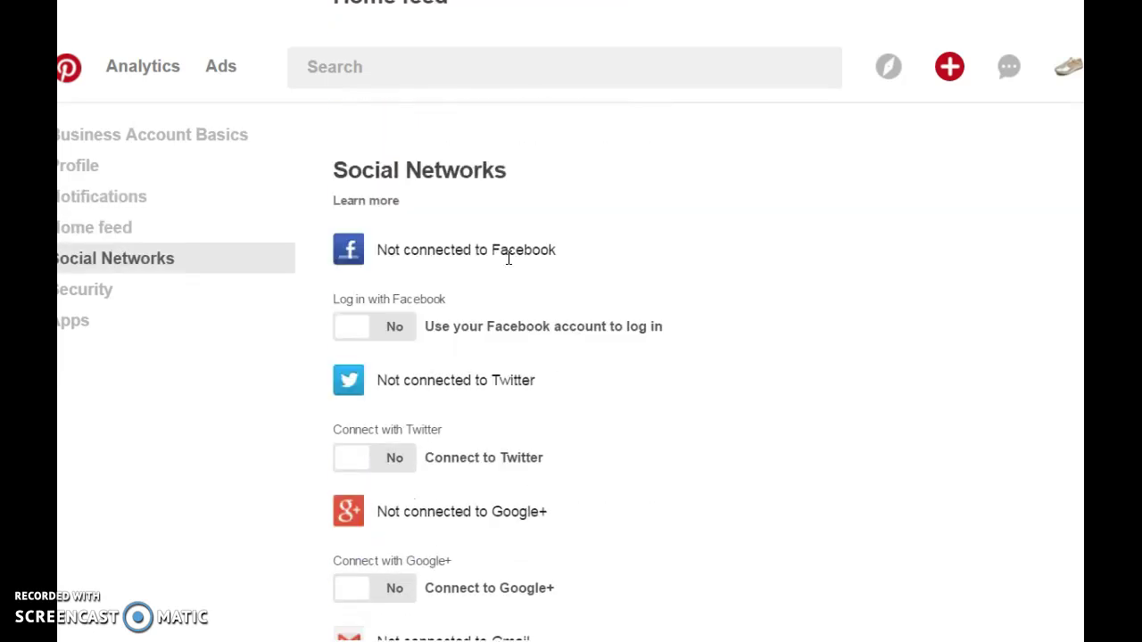
pyautogui.scroll(-8, 508, 267)
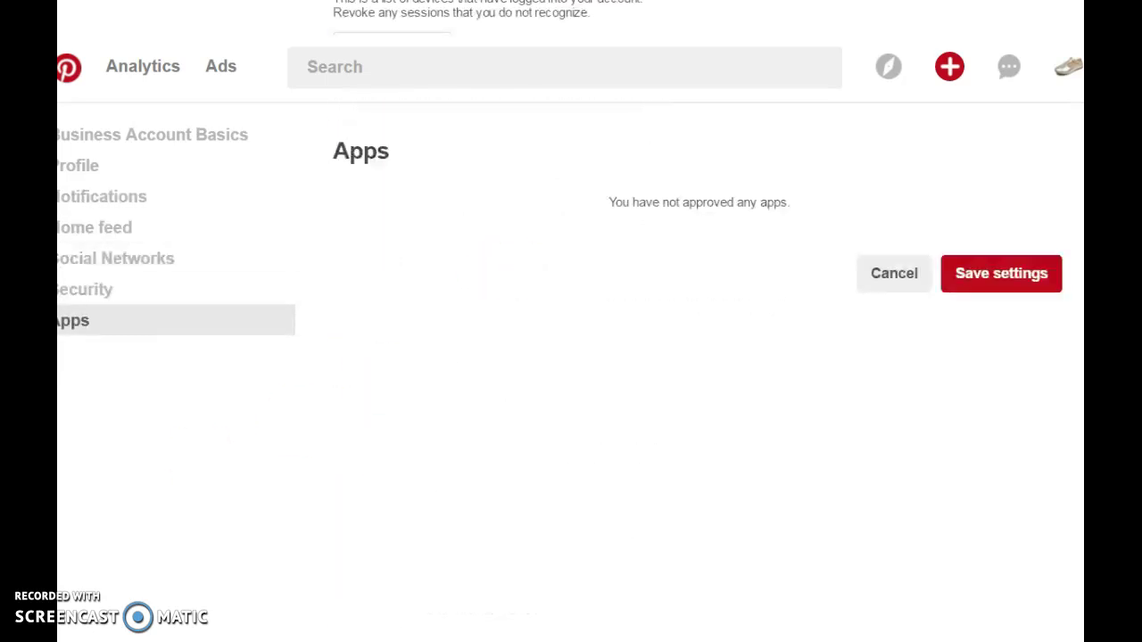
# Edit the profile showcase and assign the Flat shoes for girls board to slot 1
pyautogui.scroll(20, 571, 357)
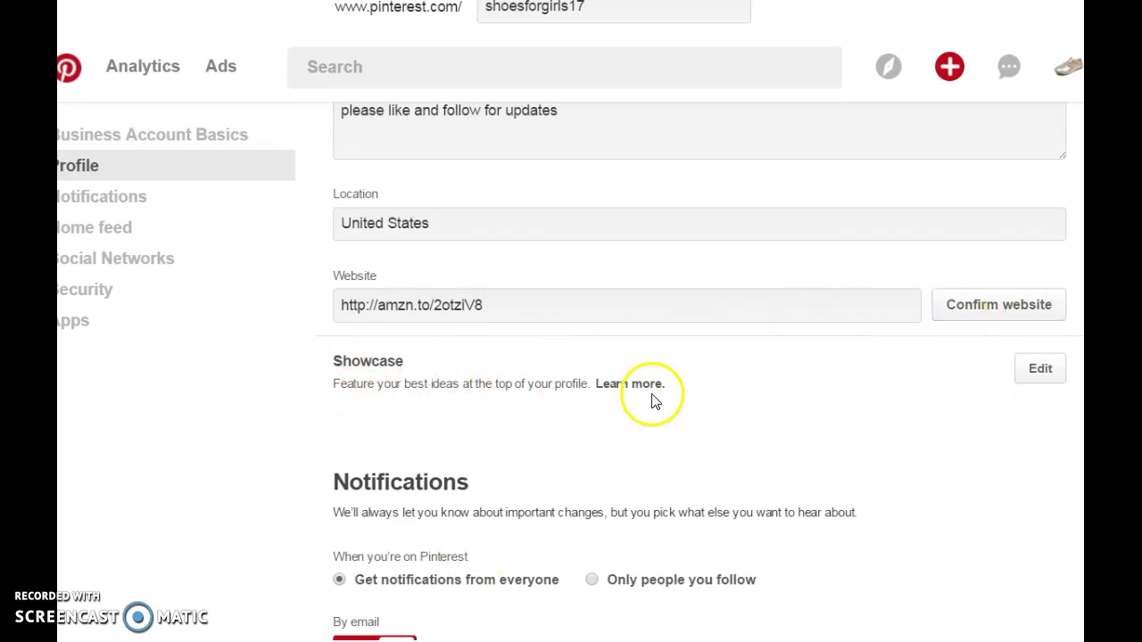
pyautogui.click(1056, 371)
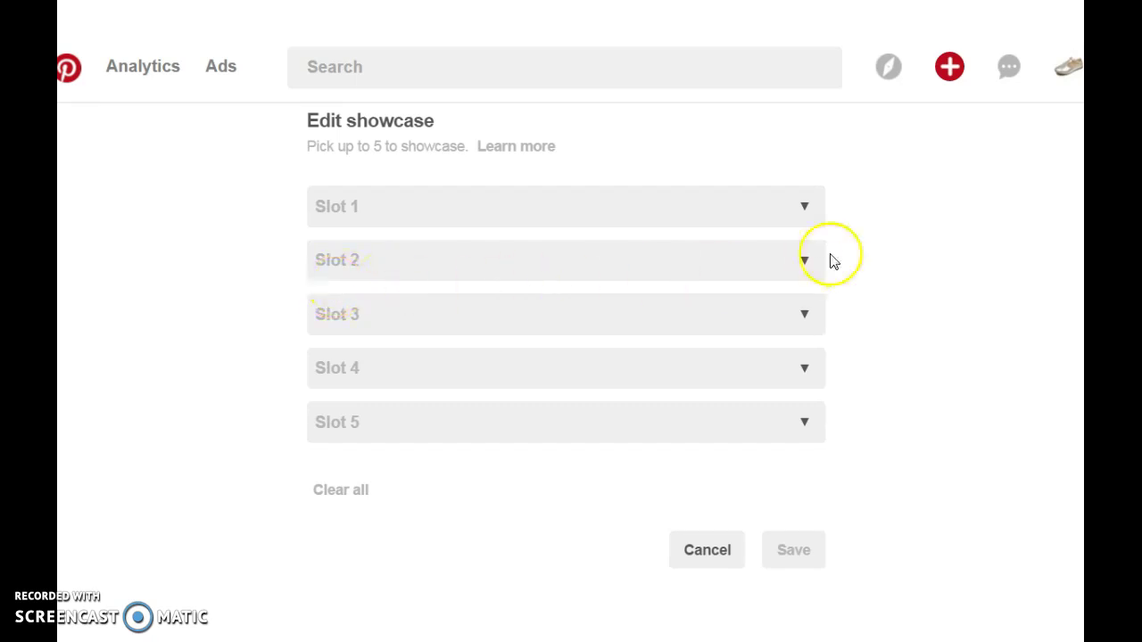
pyautogui.click(805, 214)
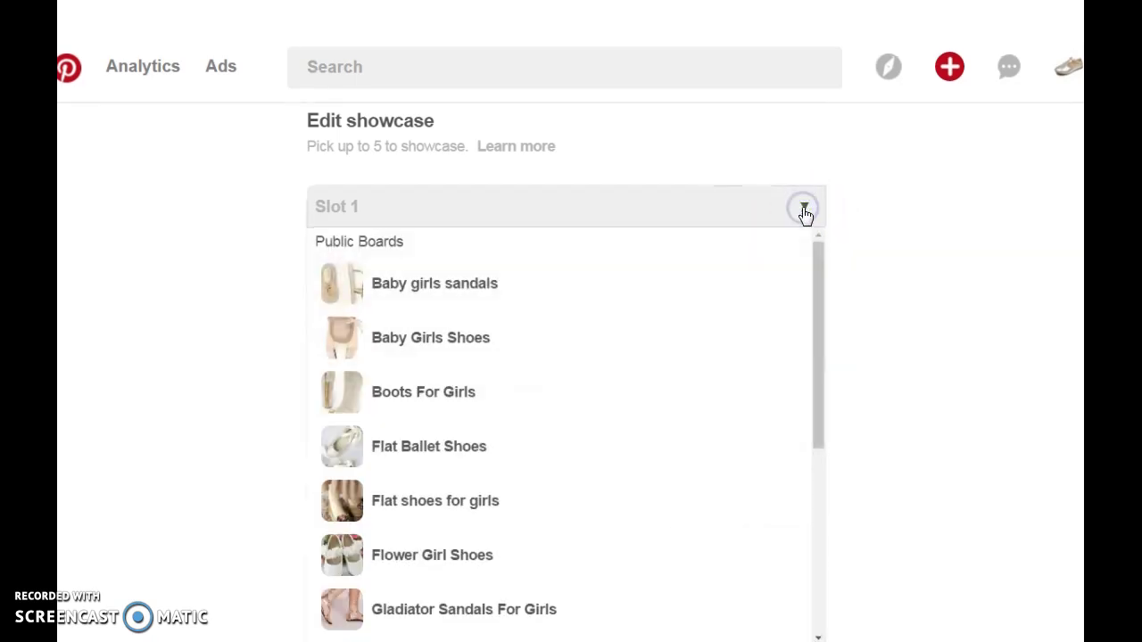
pyautogui.scroll(-3, 708, 344)
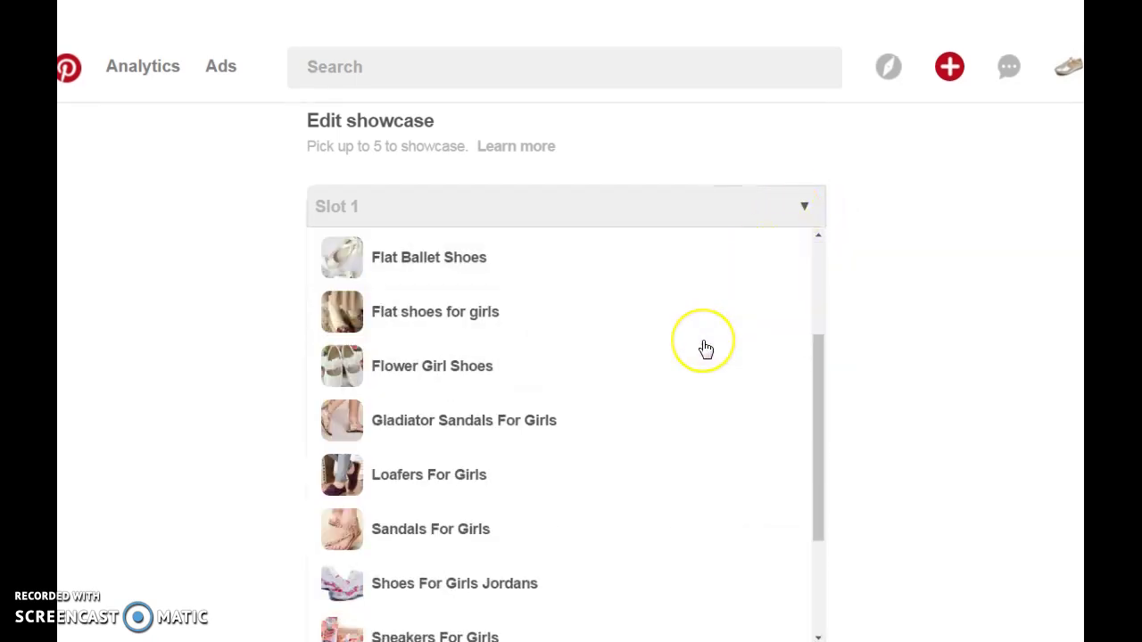
pyautogui.click(464, 278)
# Set showcase slots 2 to 5 to Flat Ballet Shoes, Baby girls sandals, Gladiator Sandals For Girls and Boots For Girls, and save the showcase
pyautogui.click(804, 259)
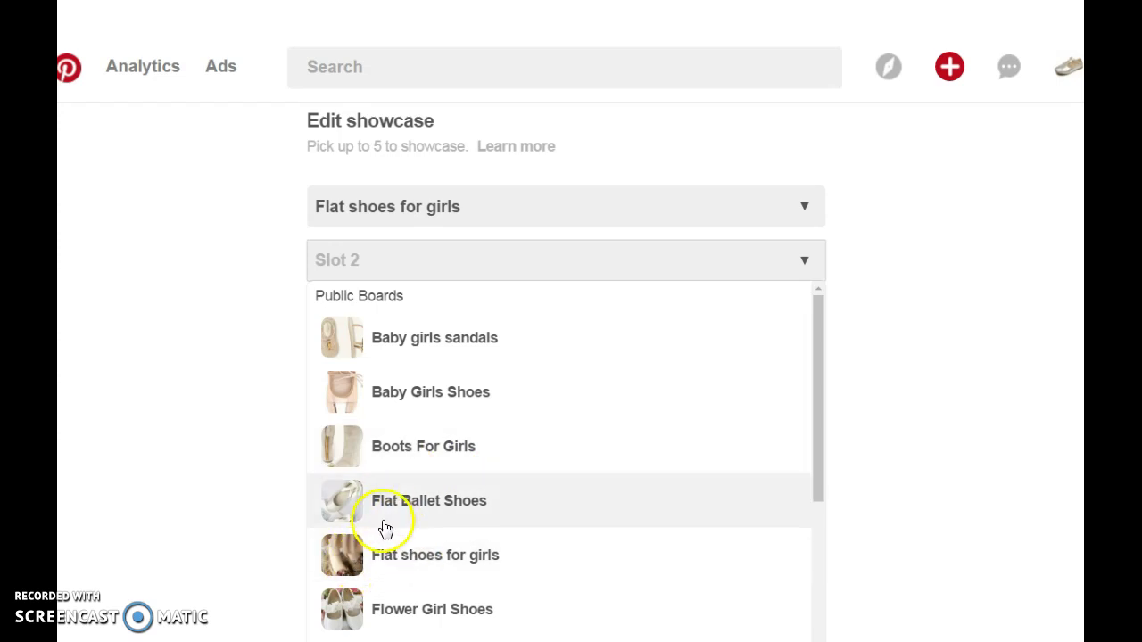
pyautogui.click(419, 505)
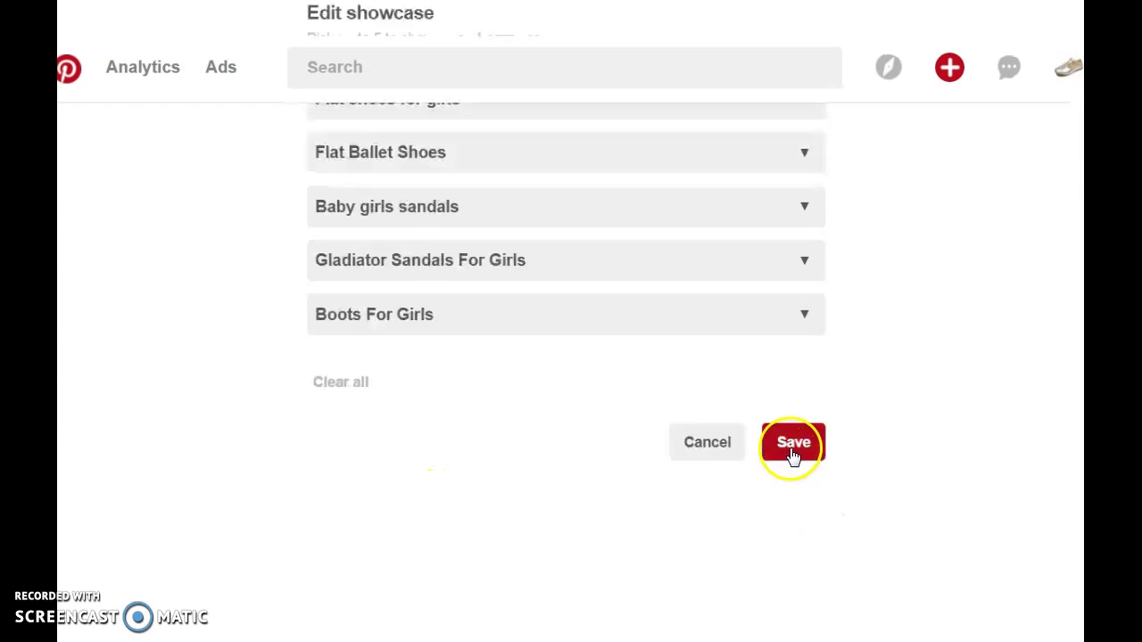
pyautogui.click(793, 446)
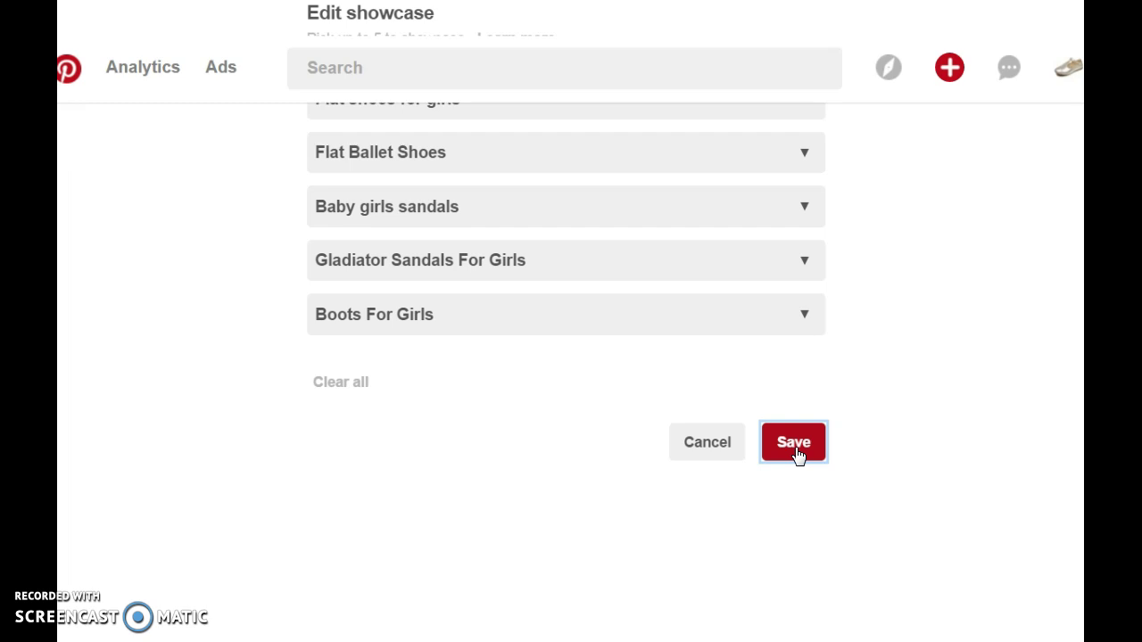
pyautogui.click(790, 464)
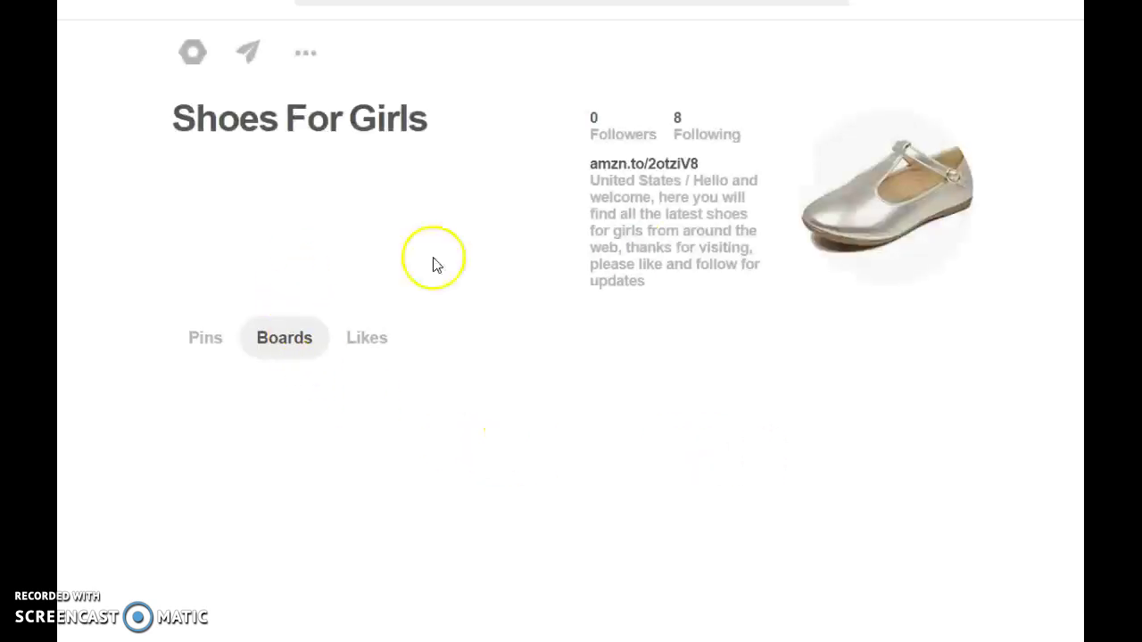
# Page through the showcased boards on the profile and look over the board list below the showcase
pyautogui.scroll(-3, 588, 328)
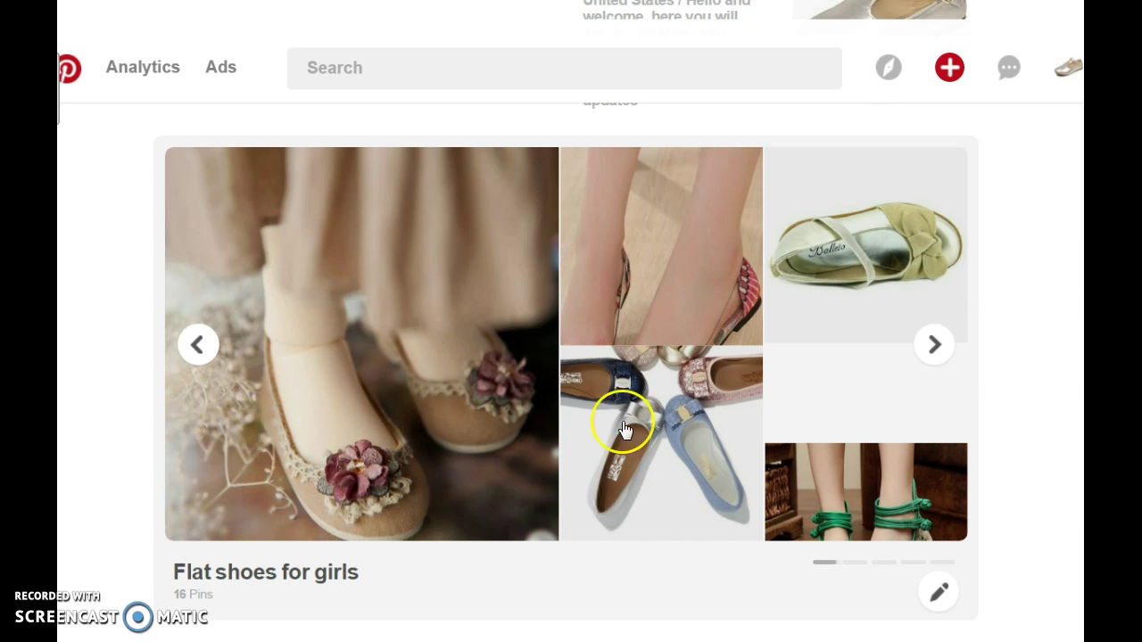
pyautogui.click(935, 349)
pyautogui.click(937, 347)
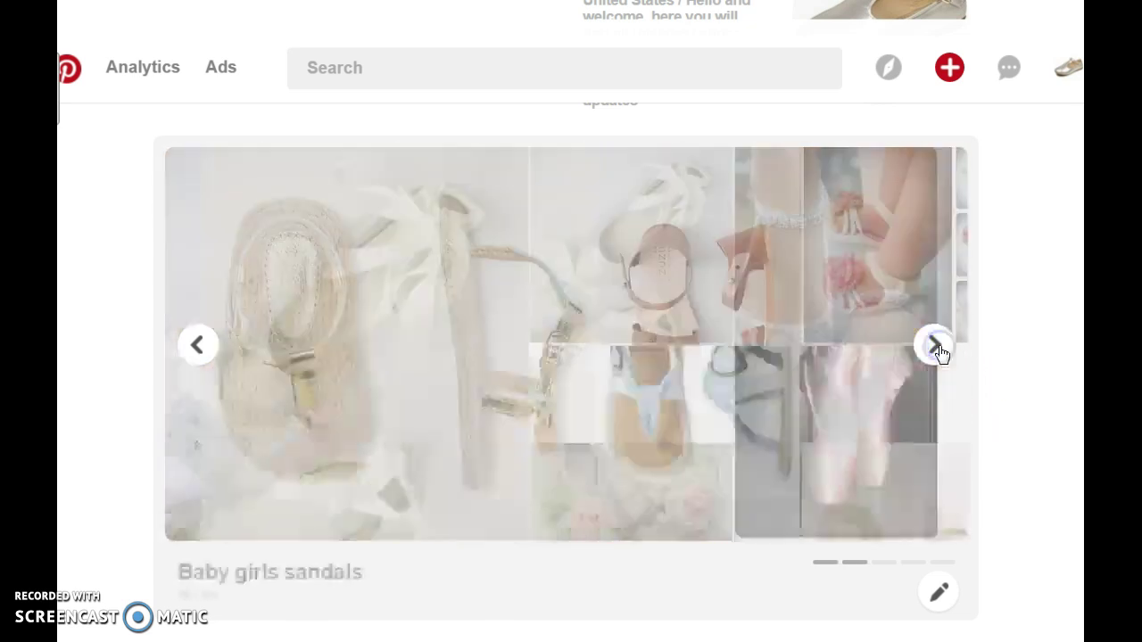
pyautogui.click(937, 347)
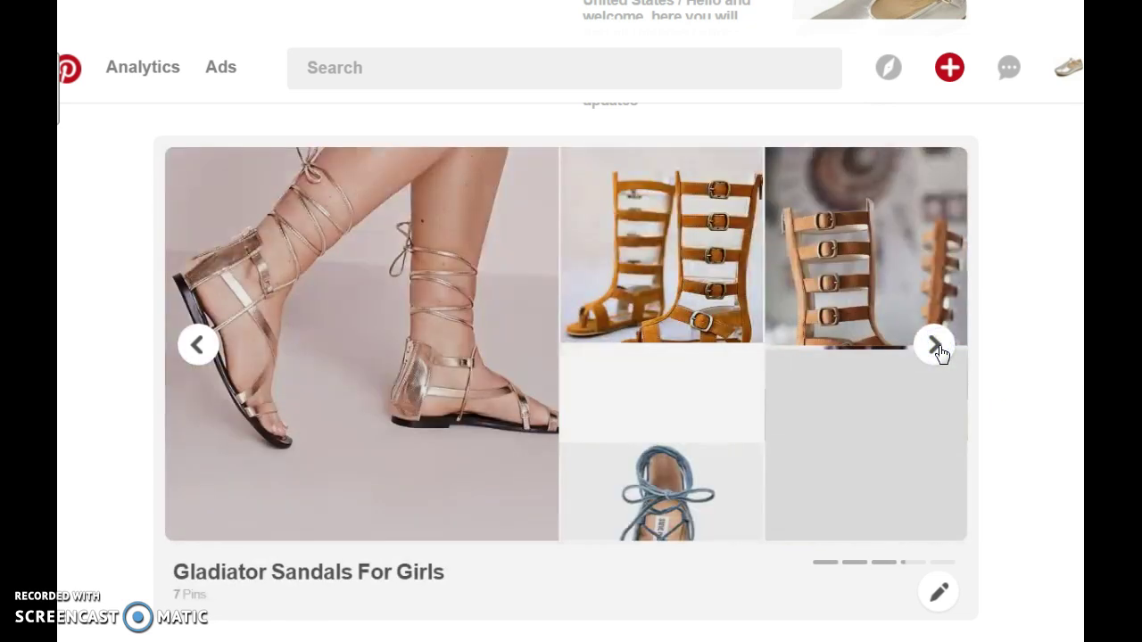
pyautogui.scroll(-15, 936, 352)
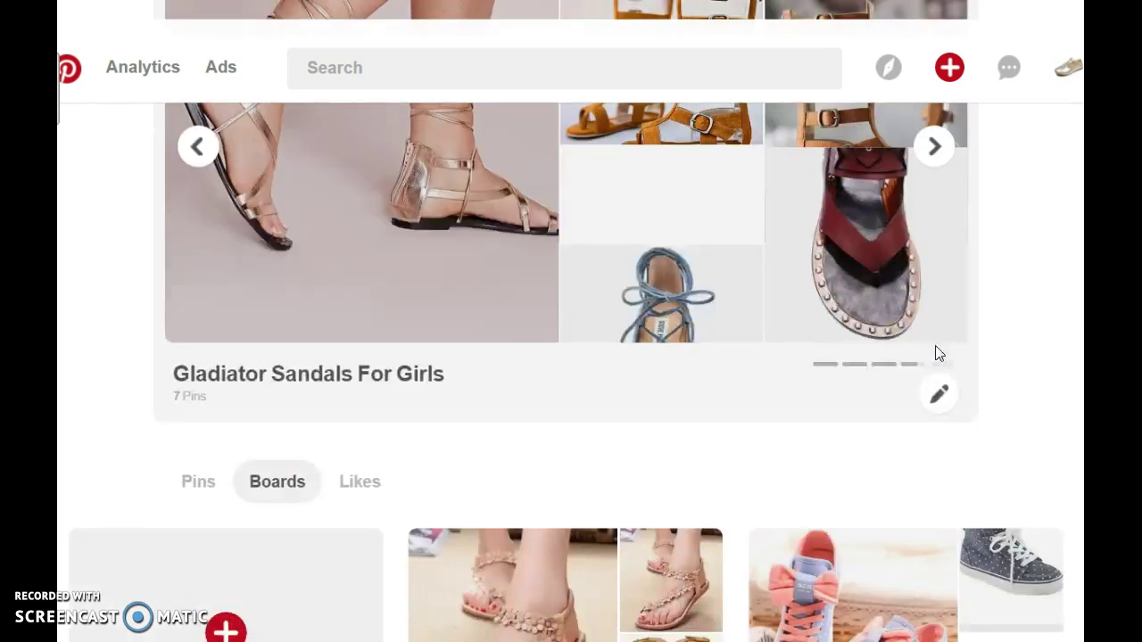
pyautogui.scroll(-7, 937, 355)
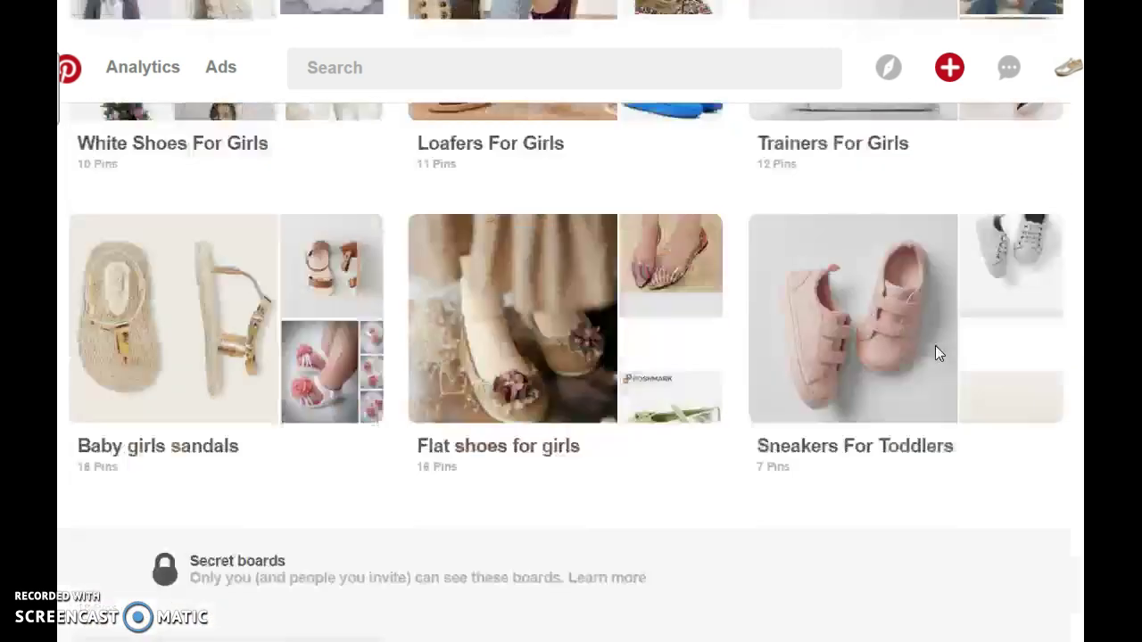
pyautogui.scroll(12, 938, 355)
pyautogui.scroll(10, 938, 354)
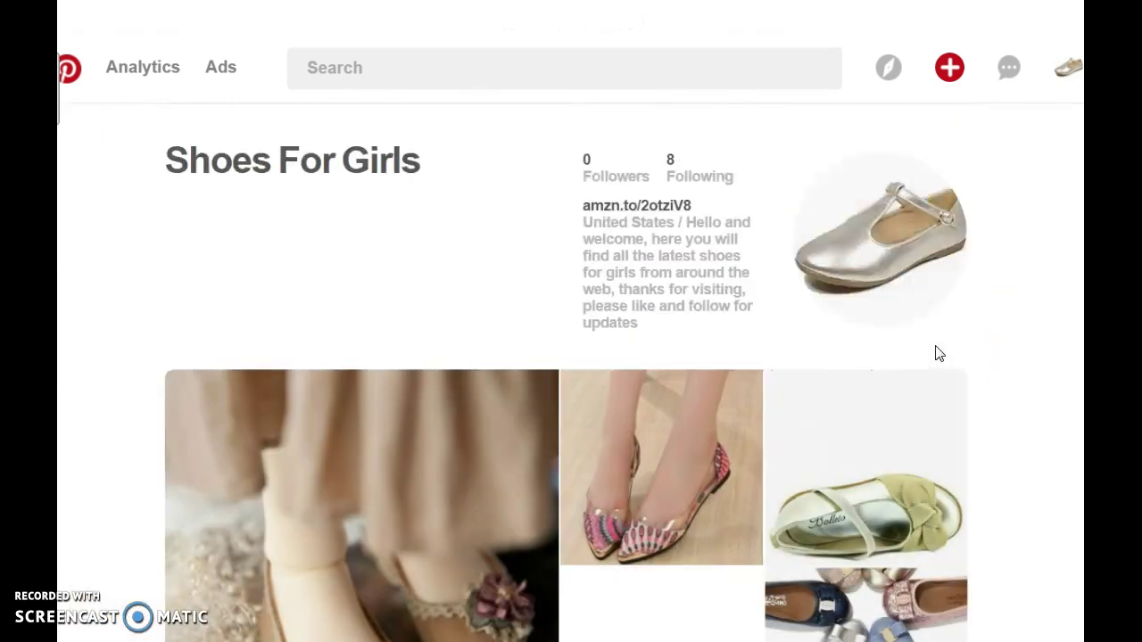
pyautogui.scroll(-5, 938, 355)
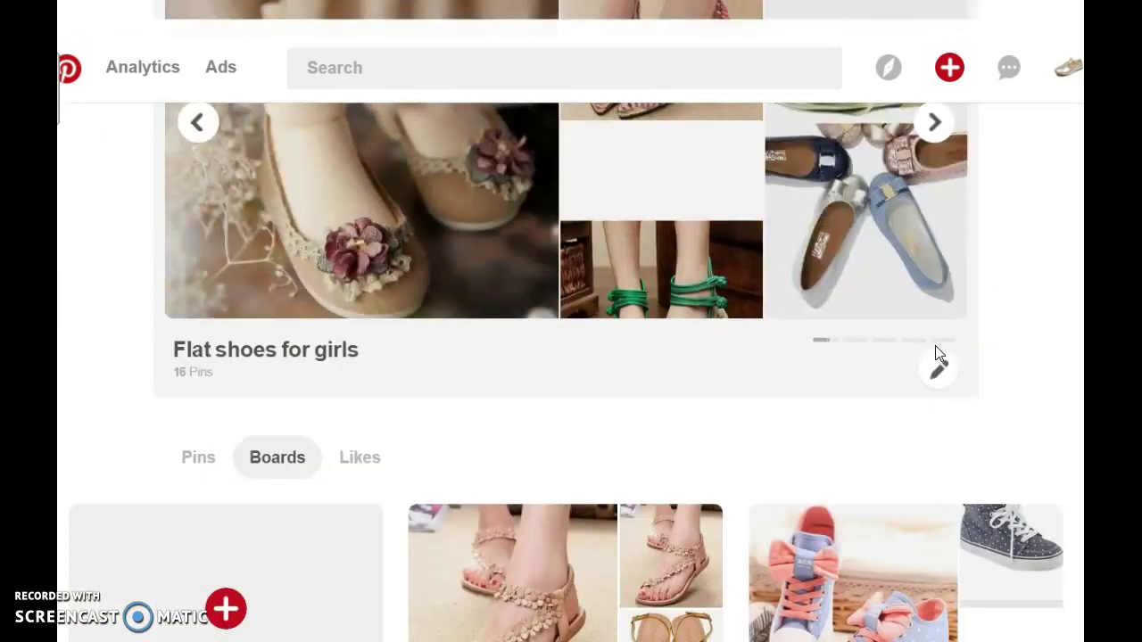
# Switch to the Amazon results for girls' shoes and open the Roxy ARGS600059 Girls' RG Lido III 12P Loafers product page
pyautogui.scroll(-7, 938, 355)
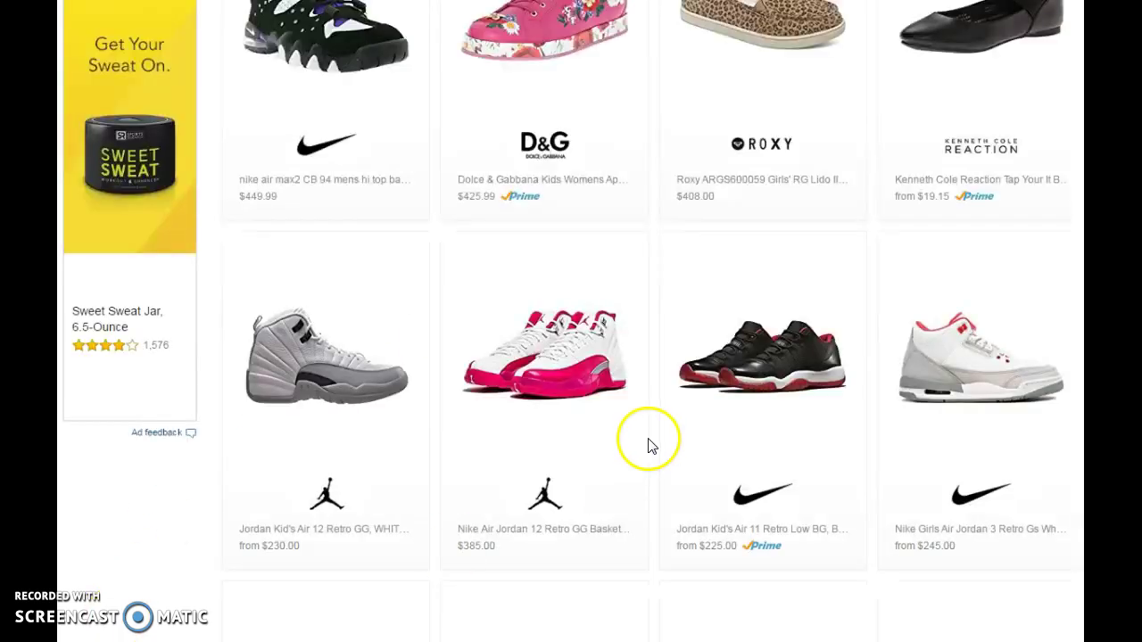
pyautogui.scroll(3, 645, 408)
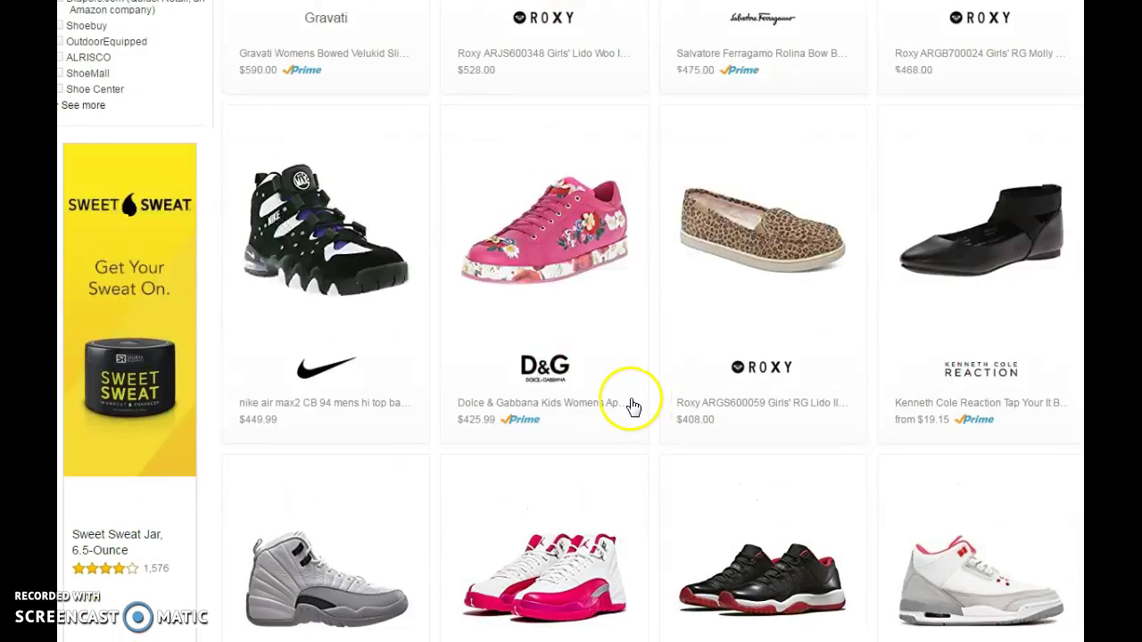
pyautogui.click(787, 244)
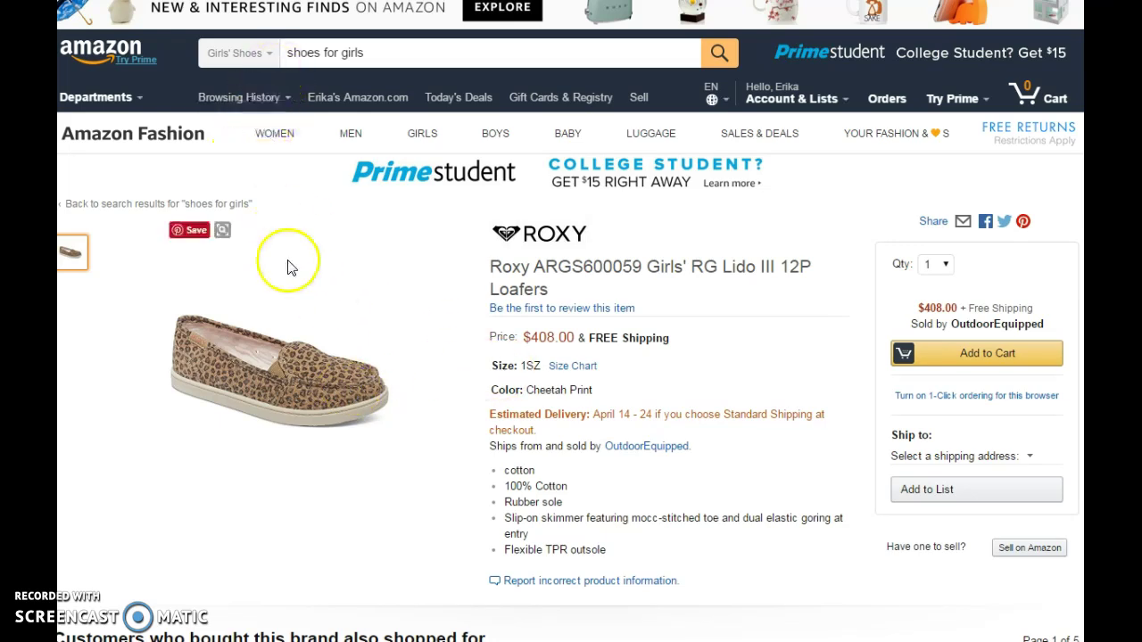
# Generate a short text affiliate link for the Roxy loafers page and copy it to the clipboard
pyautogui.scroll(1, 571, 321)
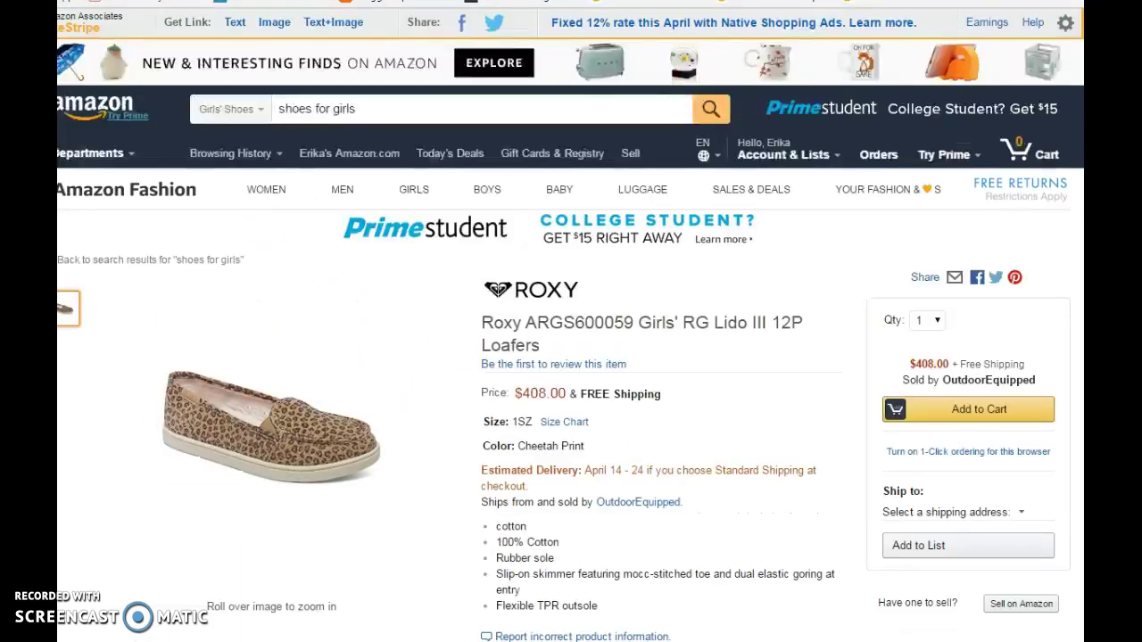
pyautogui.click(235, 26)
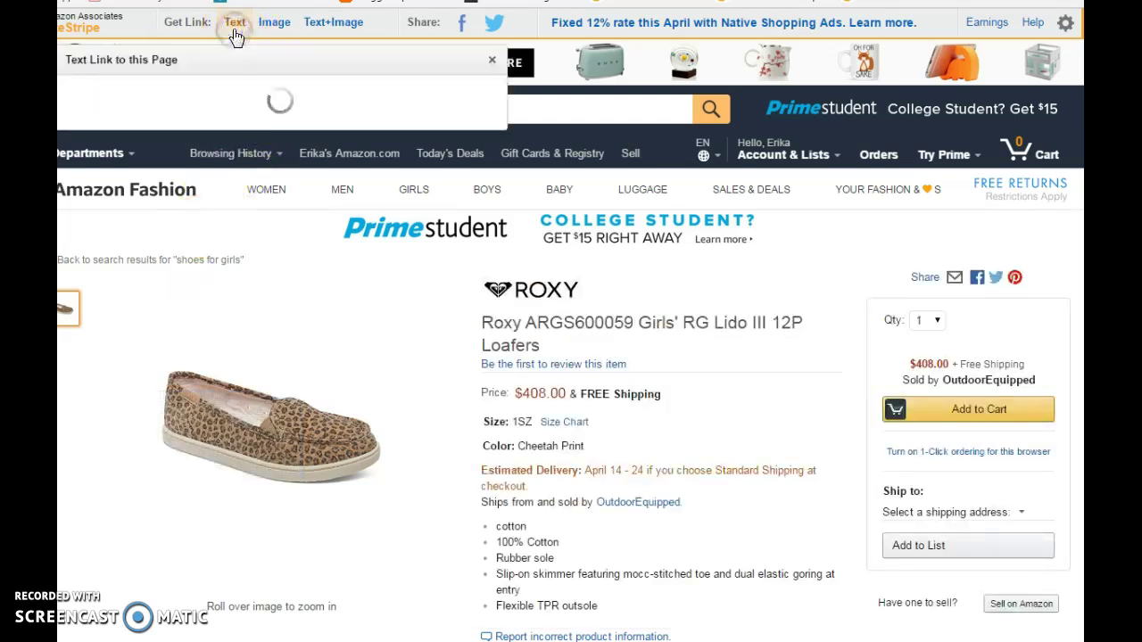
pyautogui.click(161, 198)
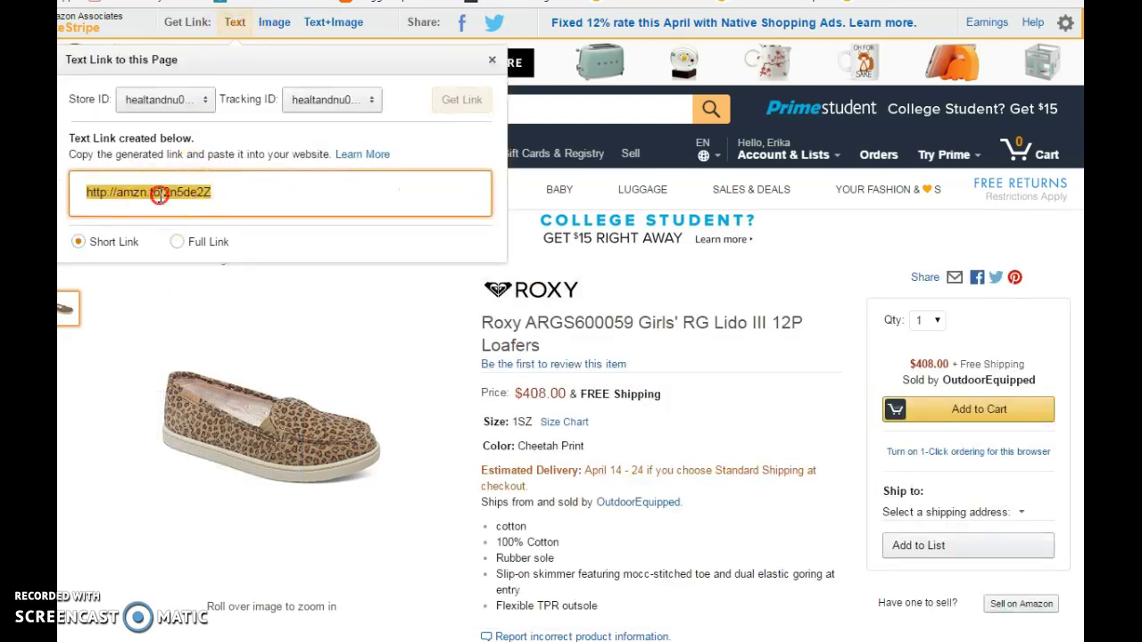
pyautogui.rightClick(160, 198)
pyautogui.click(204, 205)
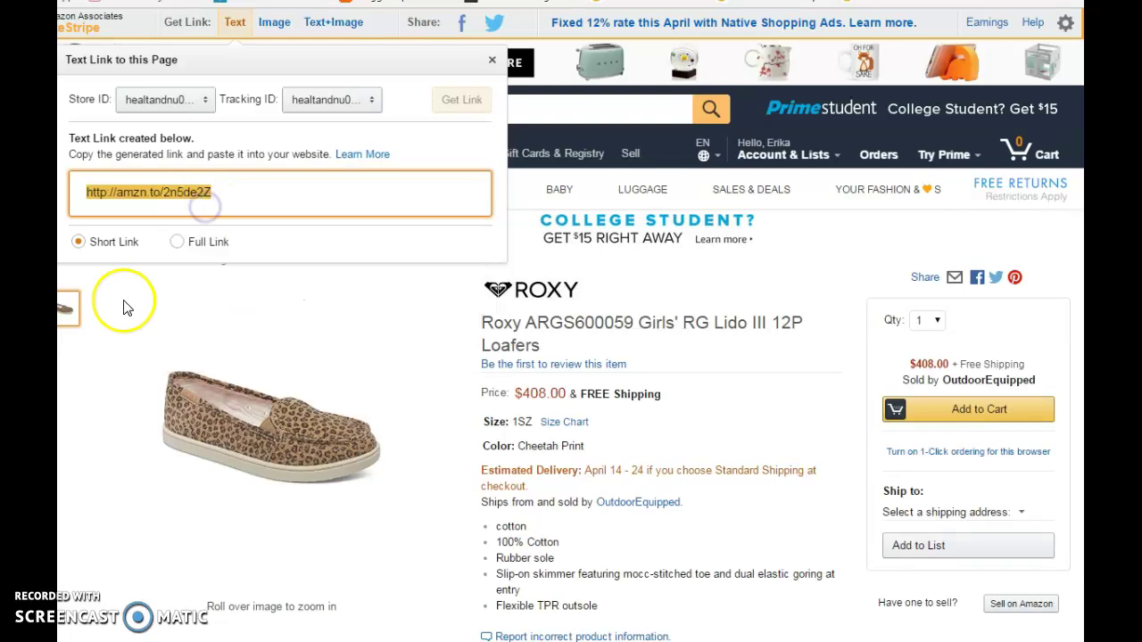
pyautogui.click(102, 503)
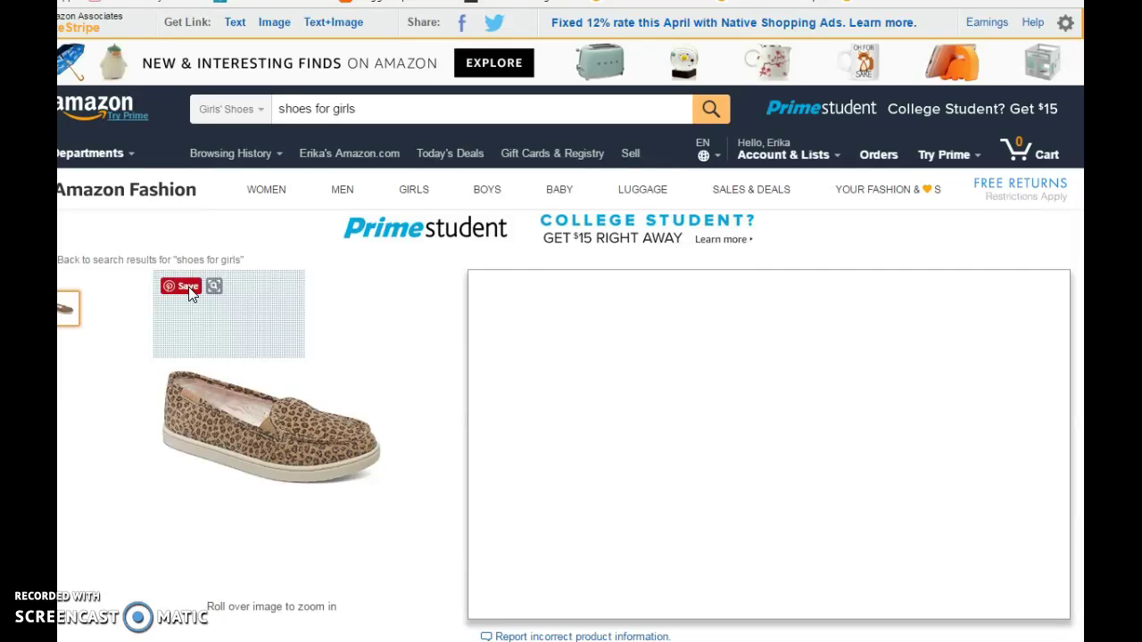
# Pin the loafers' product image to the Loafers For Girls board
pyautogui.click(189, 288)
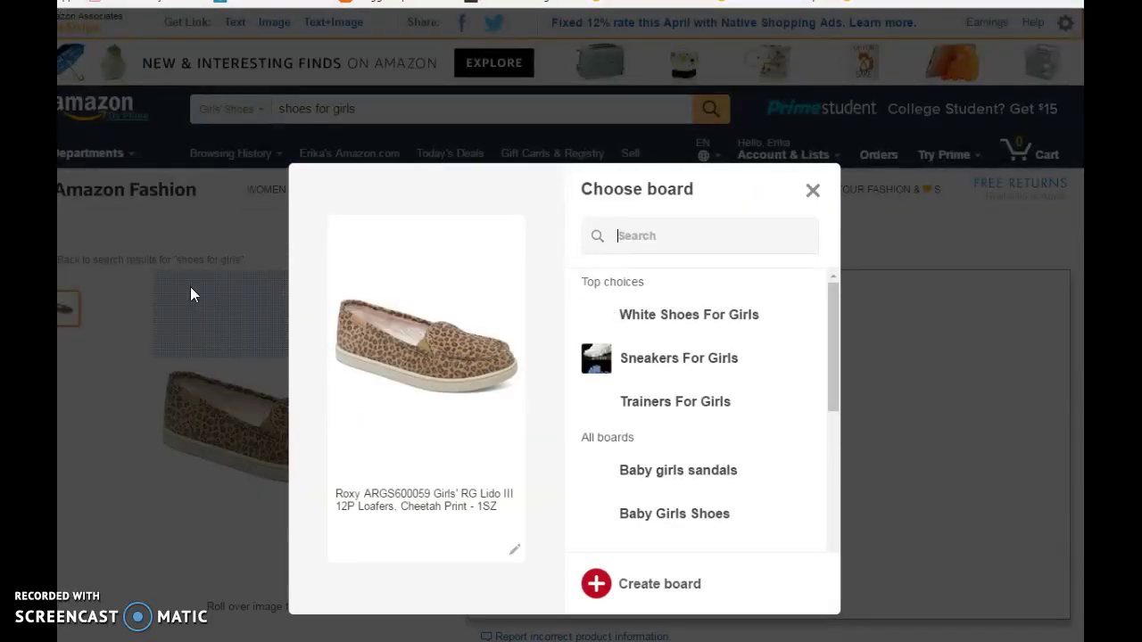
pyautogui.scroll(-10, 758, 385)
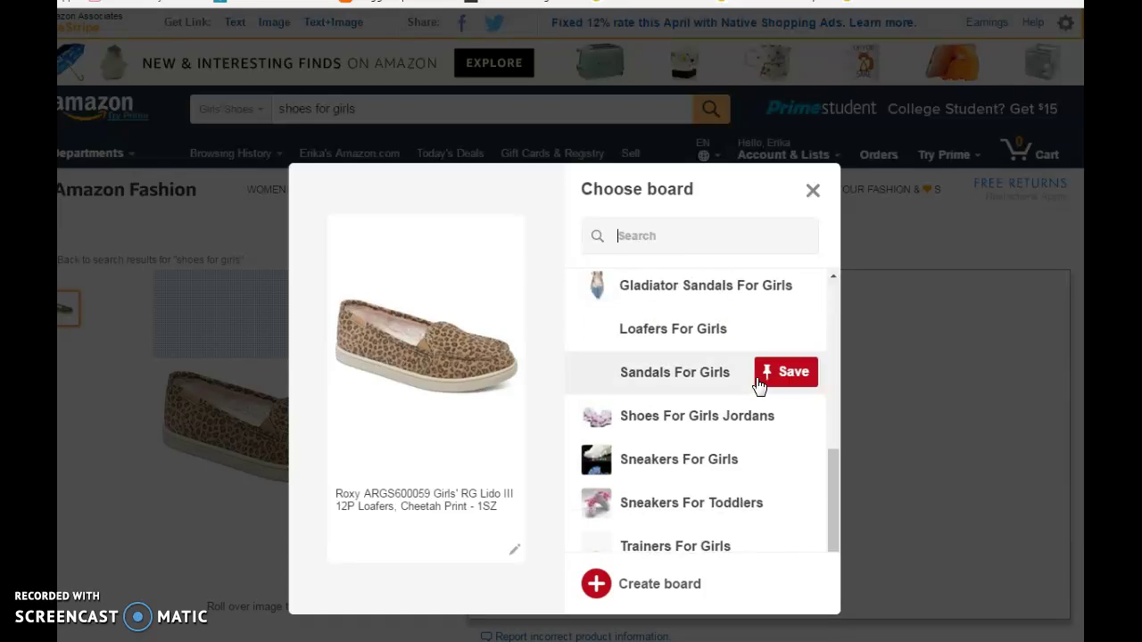
pyautogui.scroll(3, 758, 386)
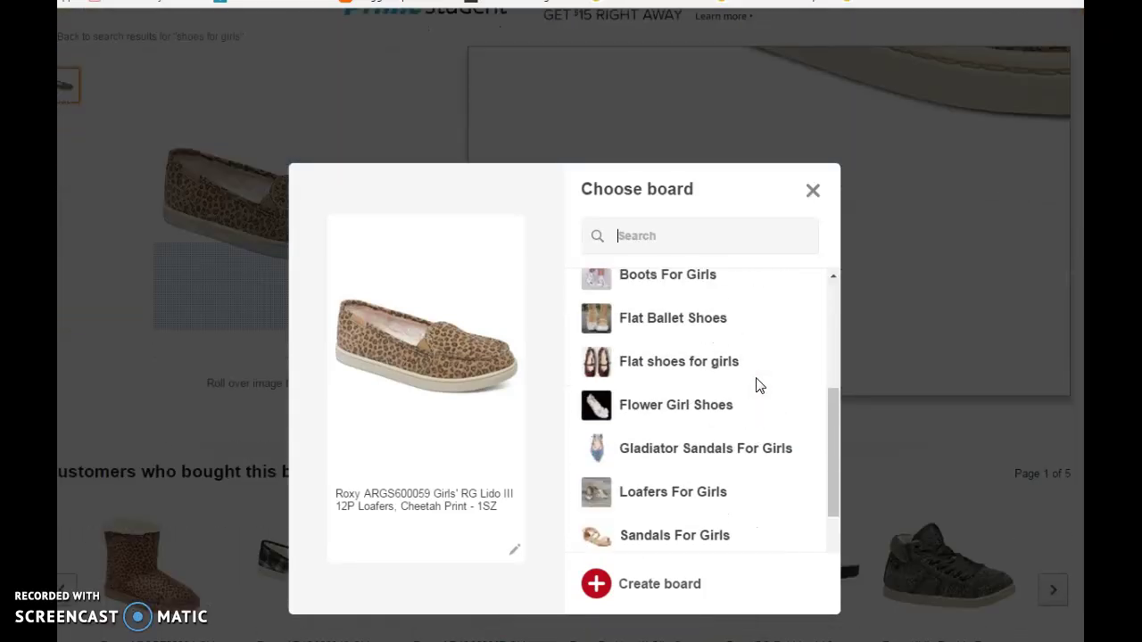
pyautogui.click(758, 500)
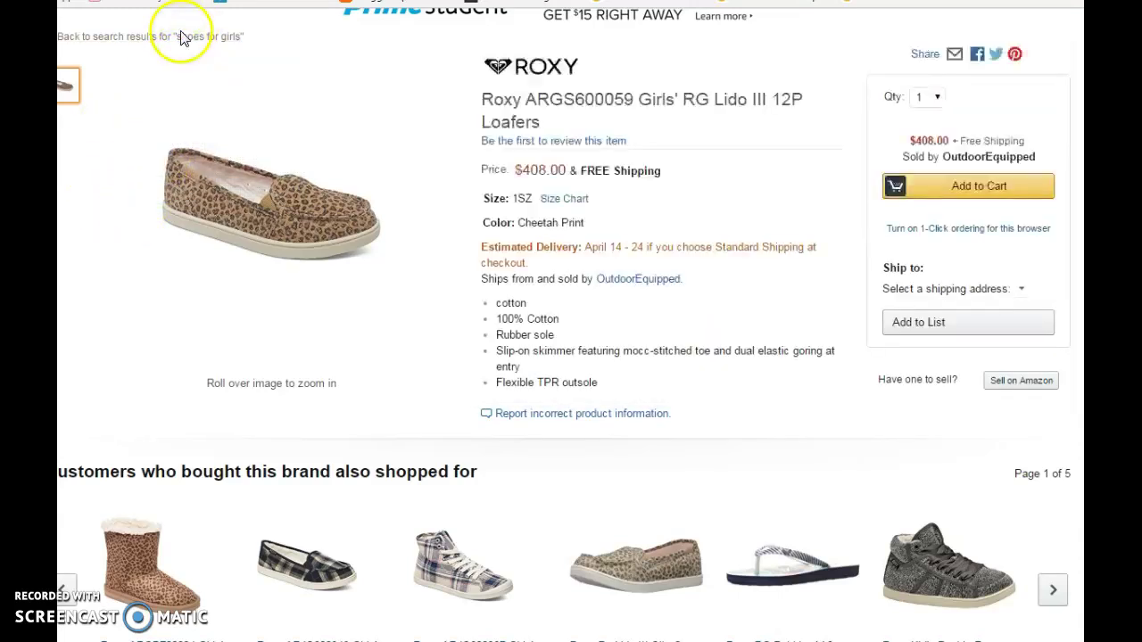
# Save the same product image again to the Loafers For Girls board and open the resulting pin on Pinterest
pyautogui.click(187, 64)
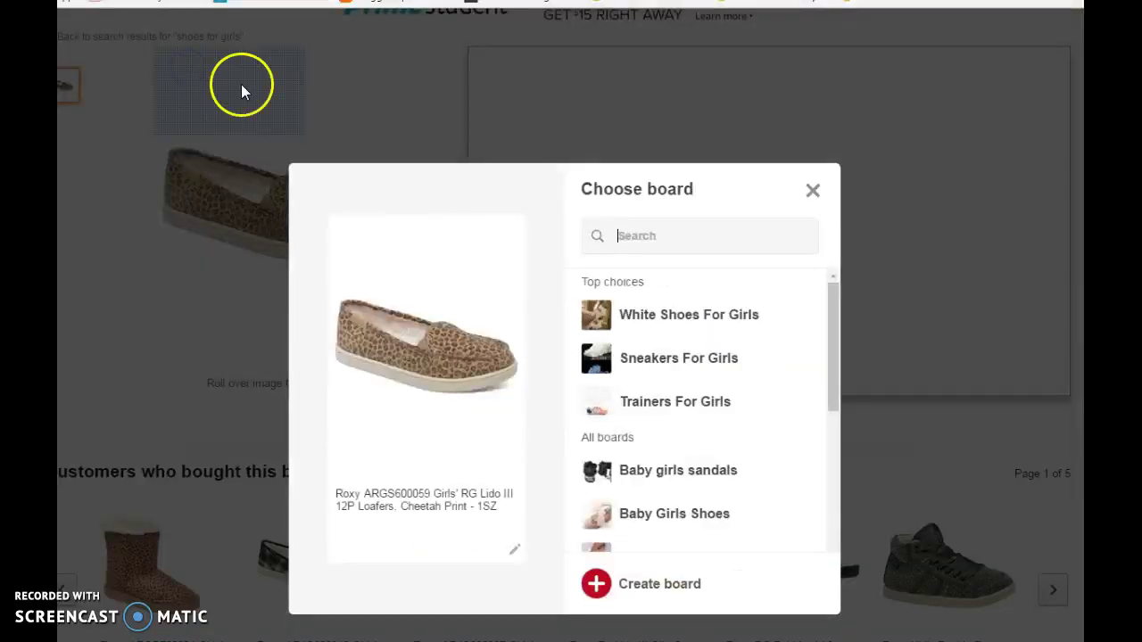
pyautogui.scroll(-5, 686, 376)
pyautogui.scroll(-10, 686, 375)
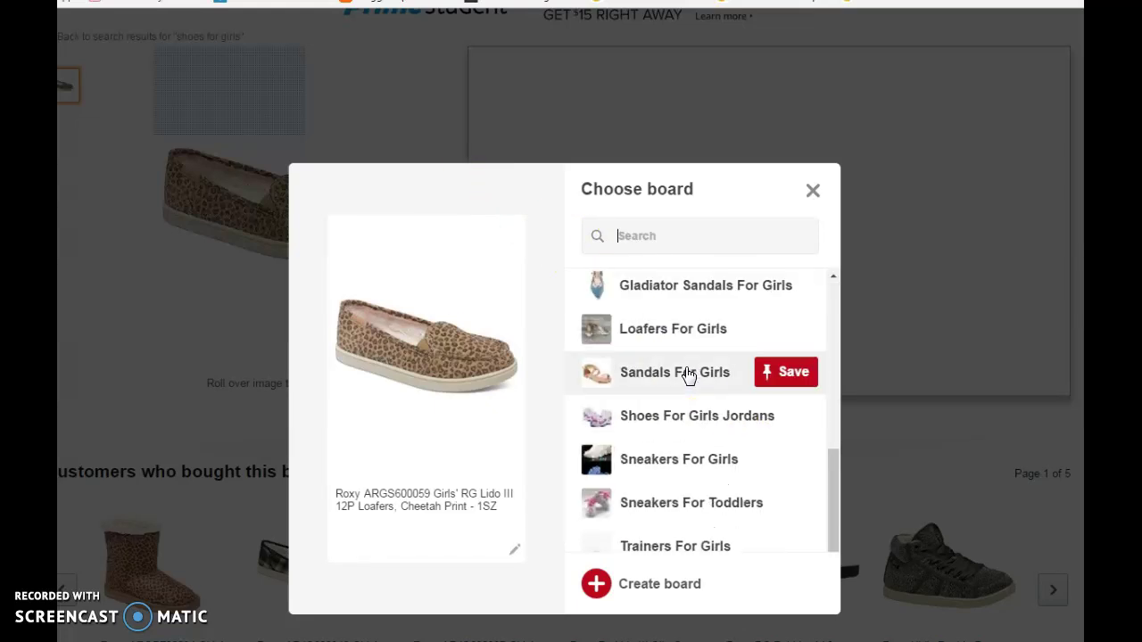
pyautogui.scroll(10, 687, 375)
pyautogui.scroll(-6, 687, 375)
pyautogui.scroll(3, 687, 375)
pyautogui.scroll(-3, 686, 374)
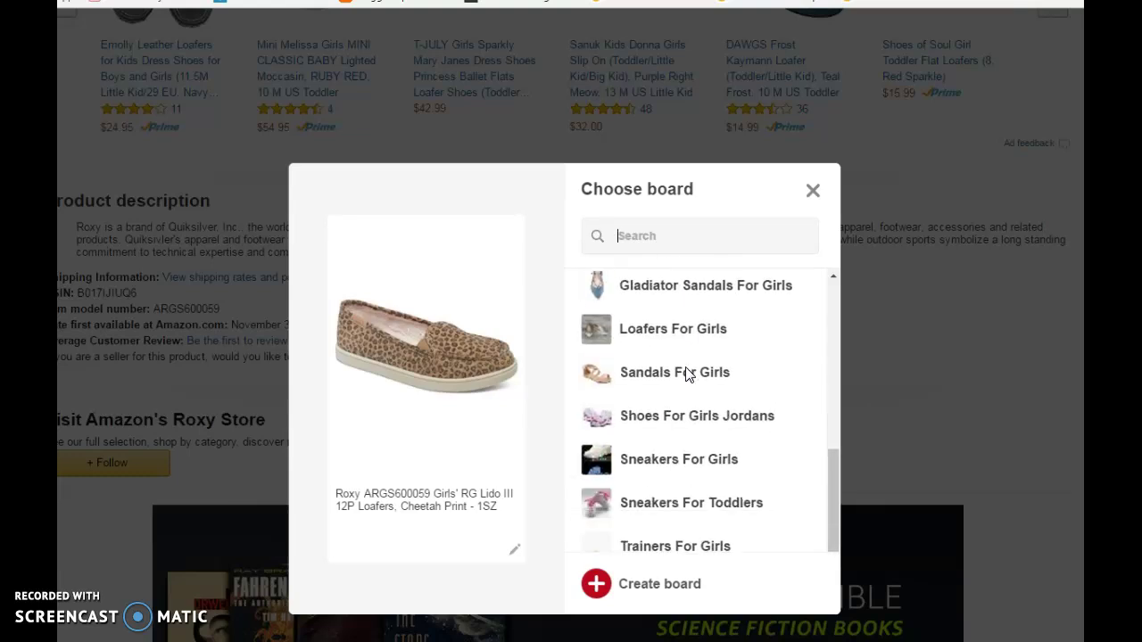
pyautogui.click(787, 328)
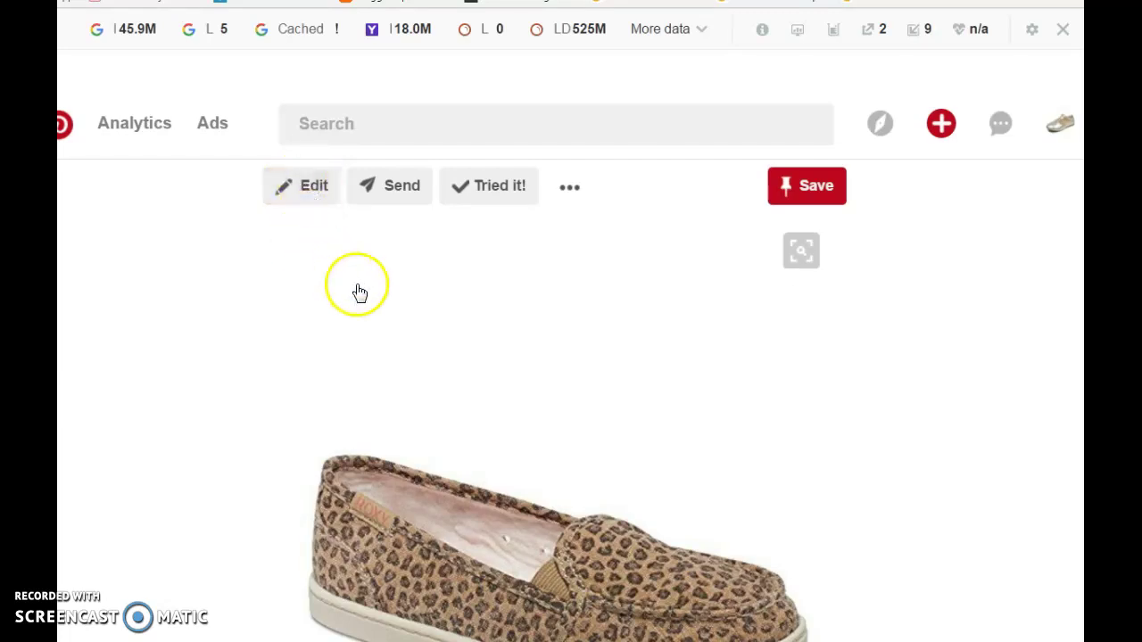
# Edit the loafers pin and replace its description with "Cute leopard print loafers for girls"
pyautogui.scroll(-3, 165, 401)
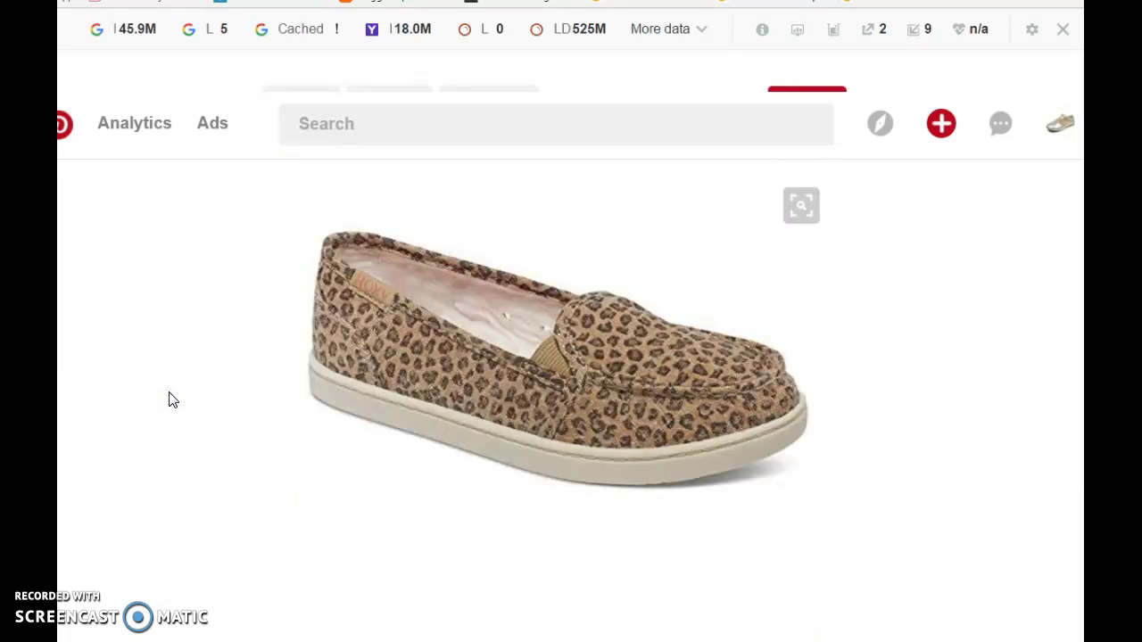
pyautogui.scroll(3, 172, 399)
pyautogui.click(304, 187)
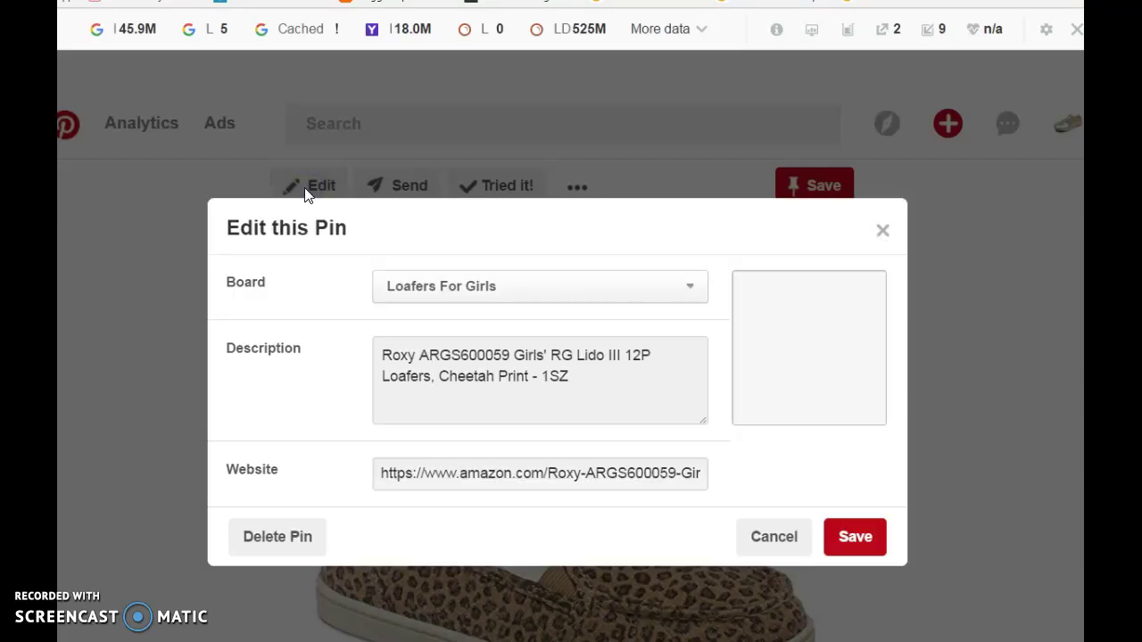
pyautogui.click(571, 373)
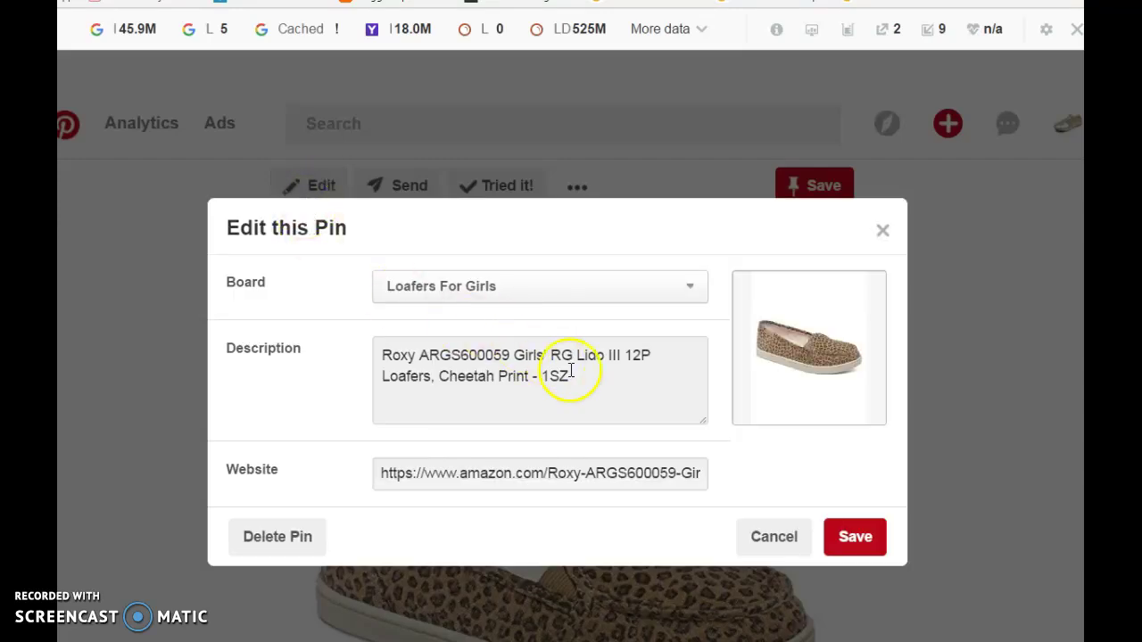
pyautogui.moveTo(609, 394); pyautogui.dragTo(348, 348)
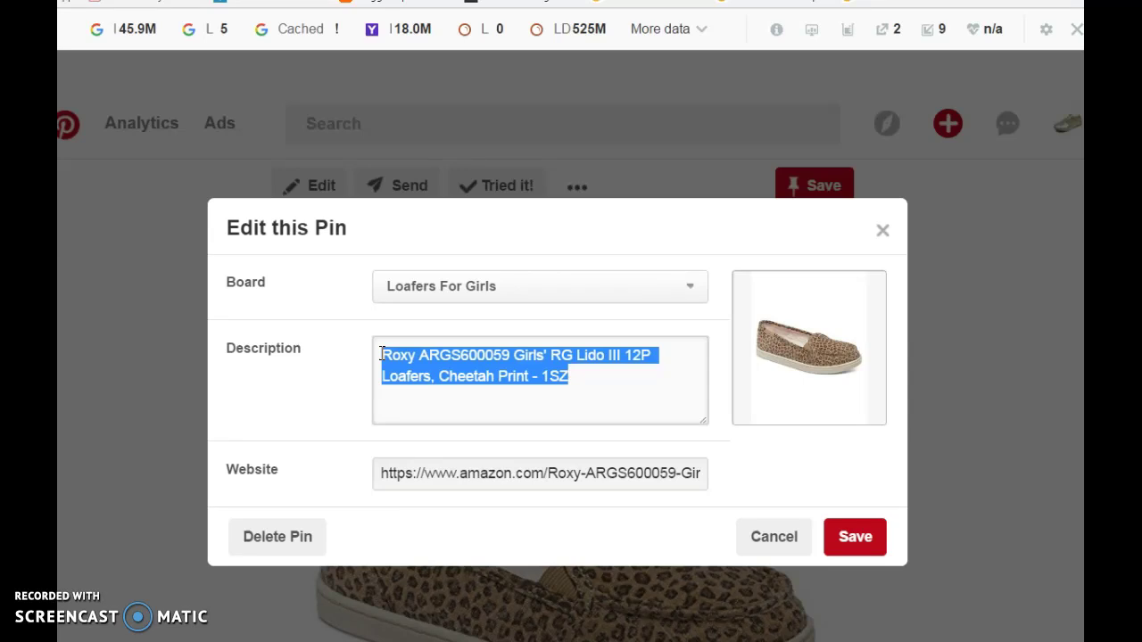
pyautogui.write('c')
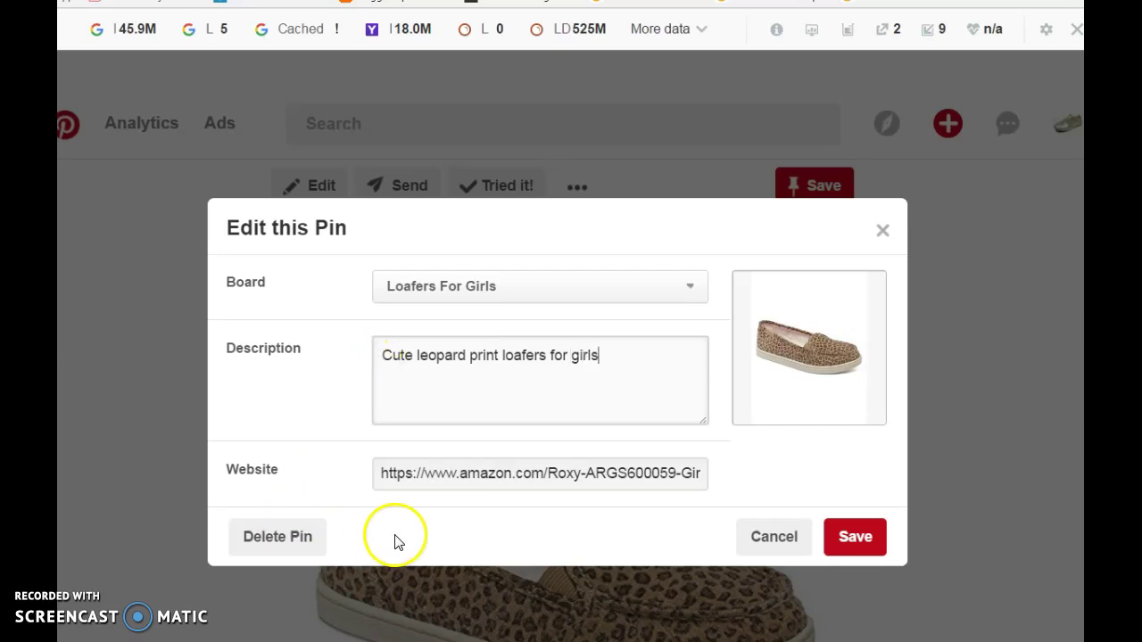
pyautogui.click(383, 473)
pyautogui.hotkey('ctrl', 'a')
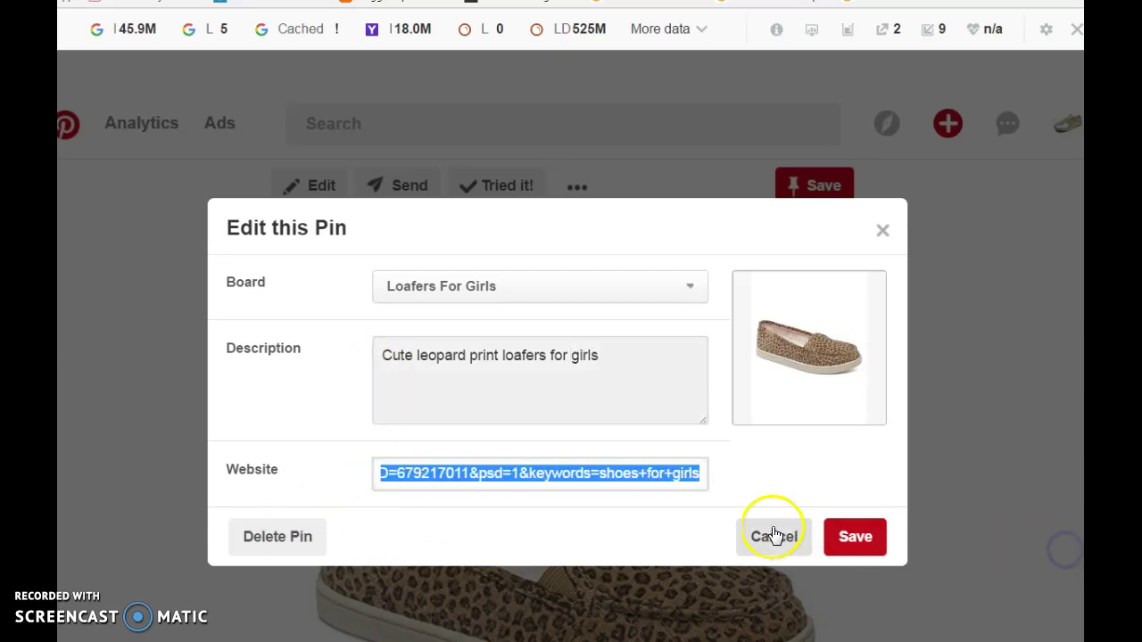
pyautogui.rightClick(670, 475)
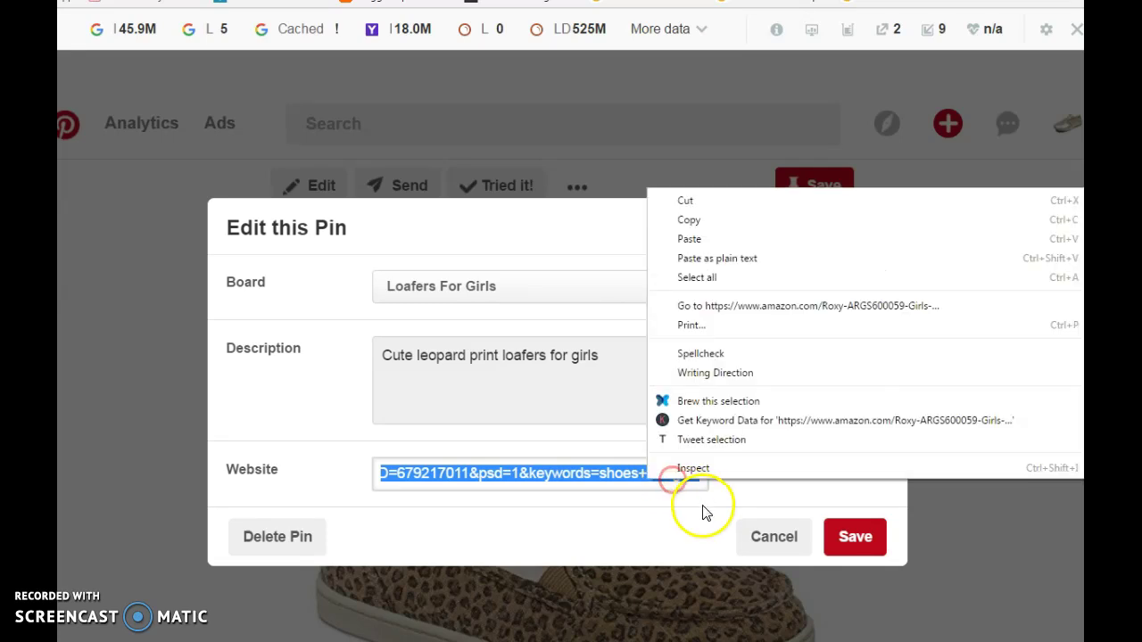
pyautogui.click(693, 237)
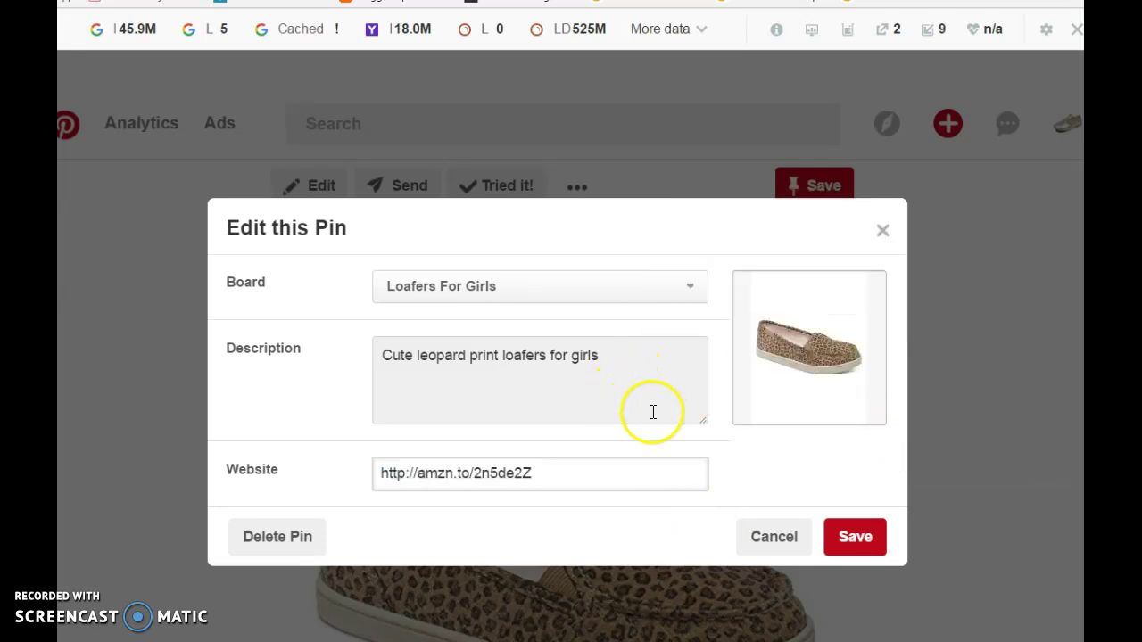
pyautogui.click(658, 386)
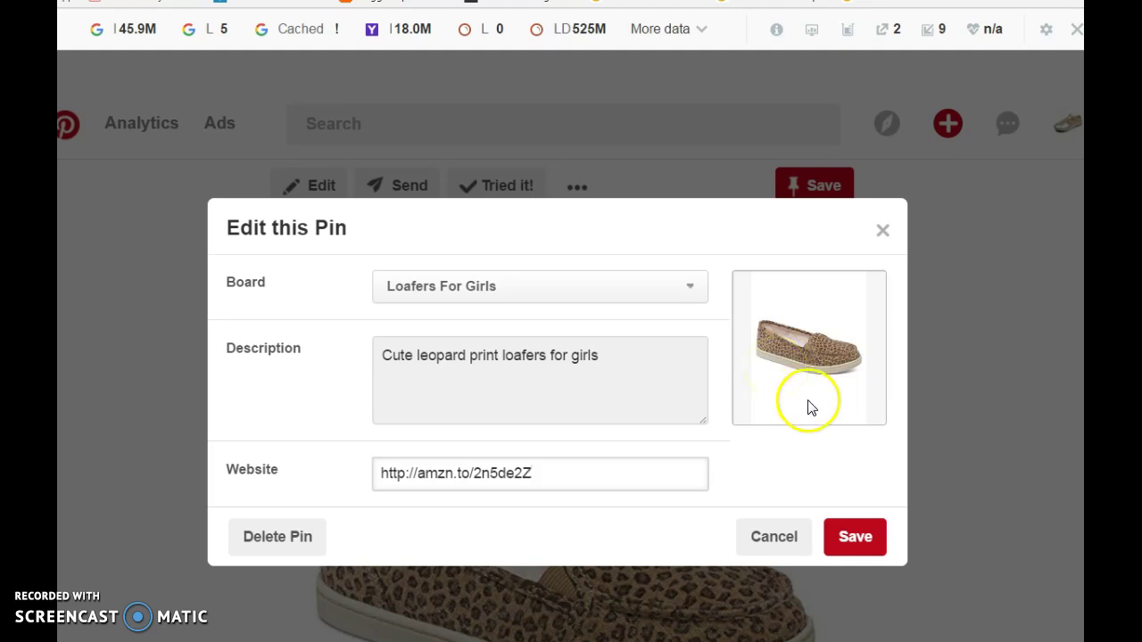
pyautogui.click(859, 546)
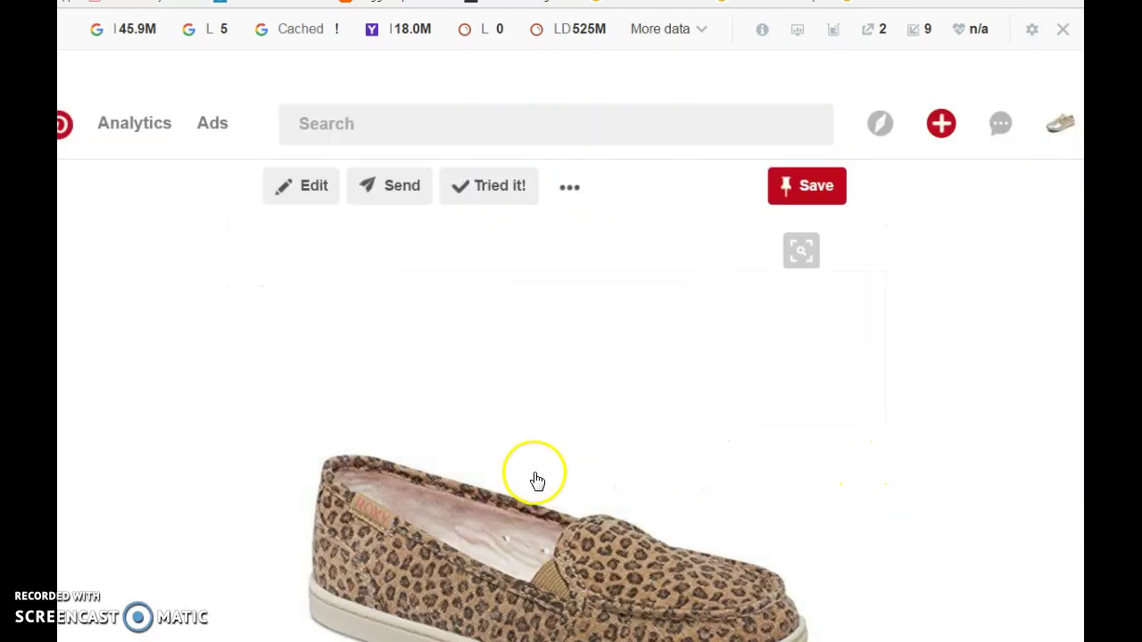
# Review the saved pin's page from the shoe image down to its source link
pyautogui.scroll(-4, 657, 382)
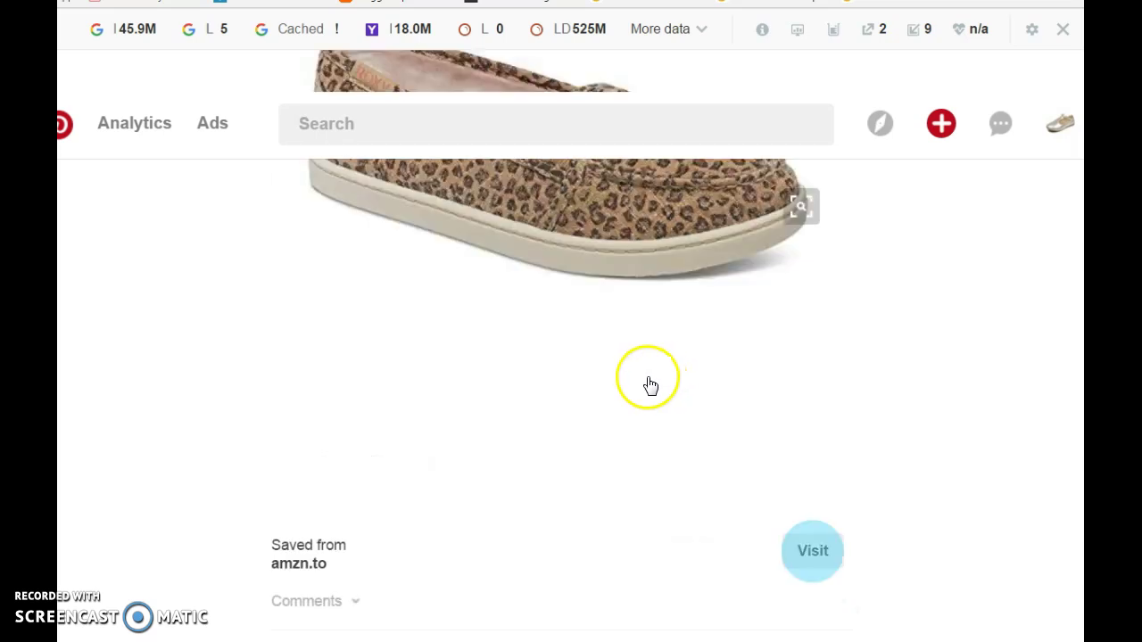
pyautogui.scroll(4, 650, 383)
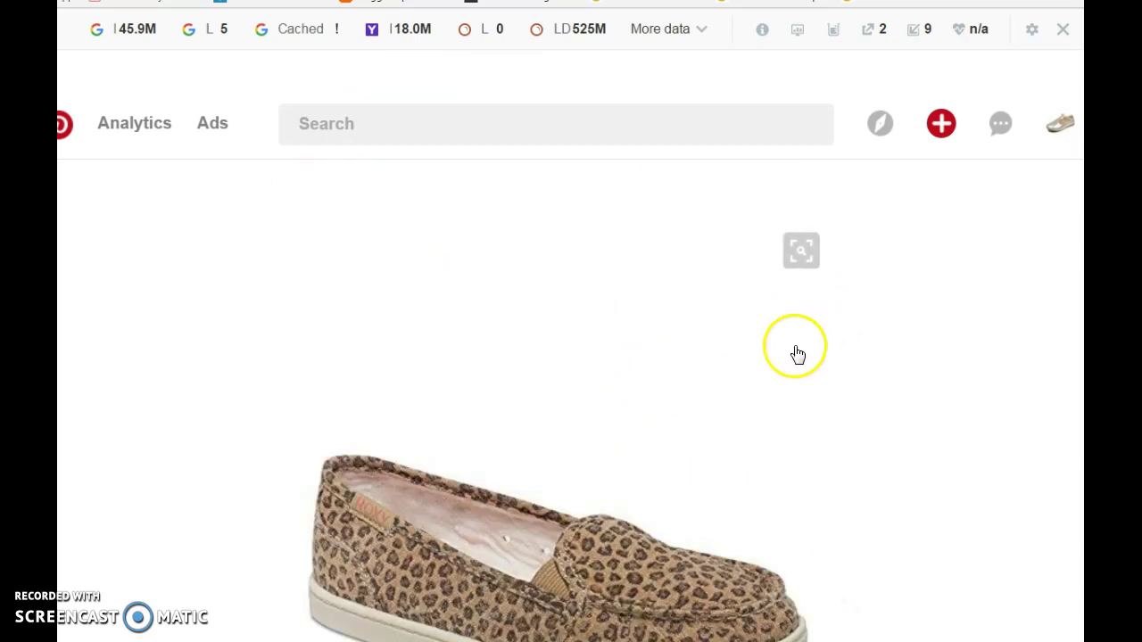
pyautogui.scroll(-4, 765, 362)
pyautogui.scroll(2, 768, 364)
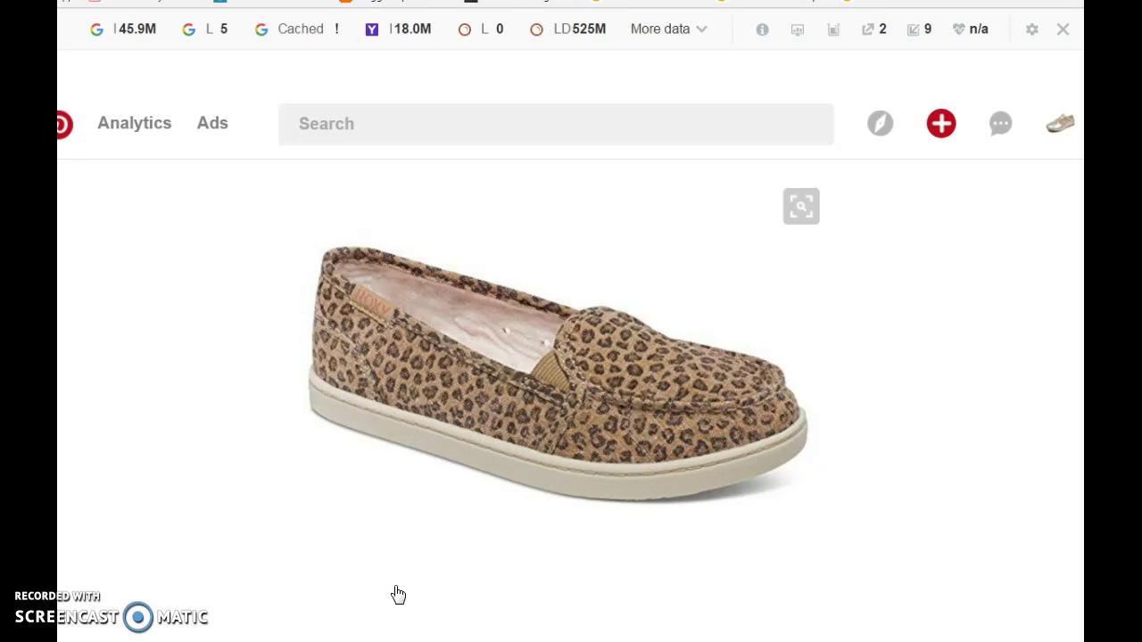
pyautogui.moveTo(396, 588); pyautogui.dragTo(313, 573)
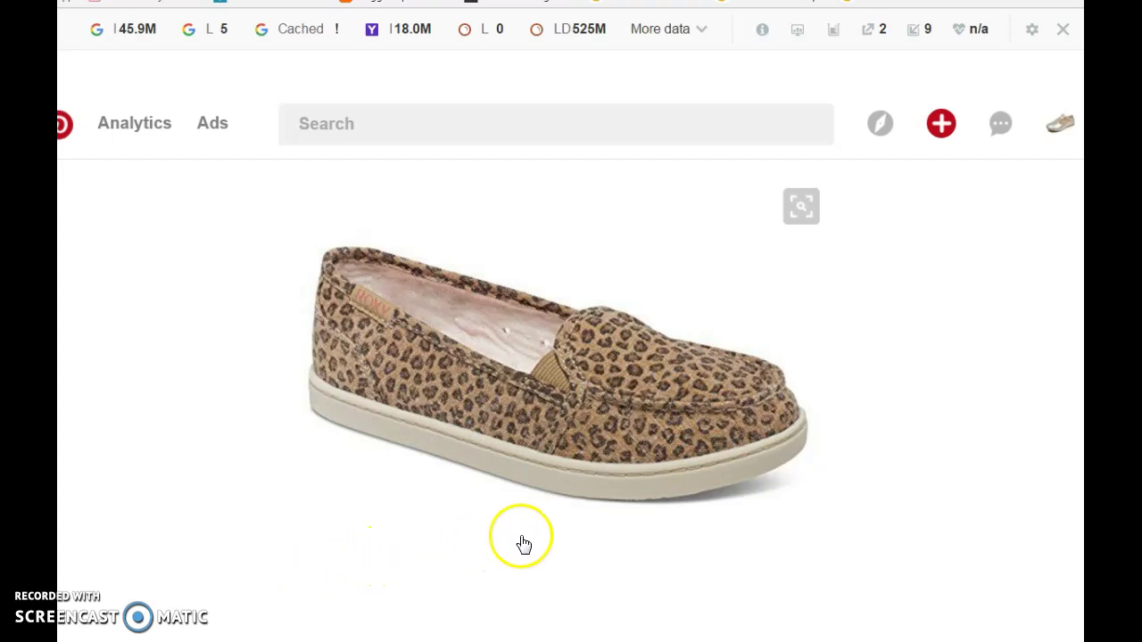
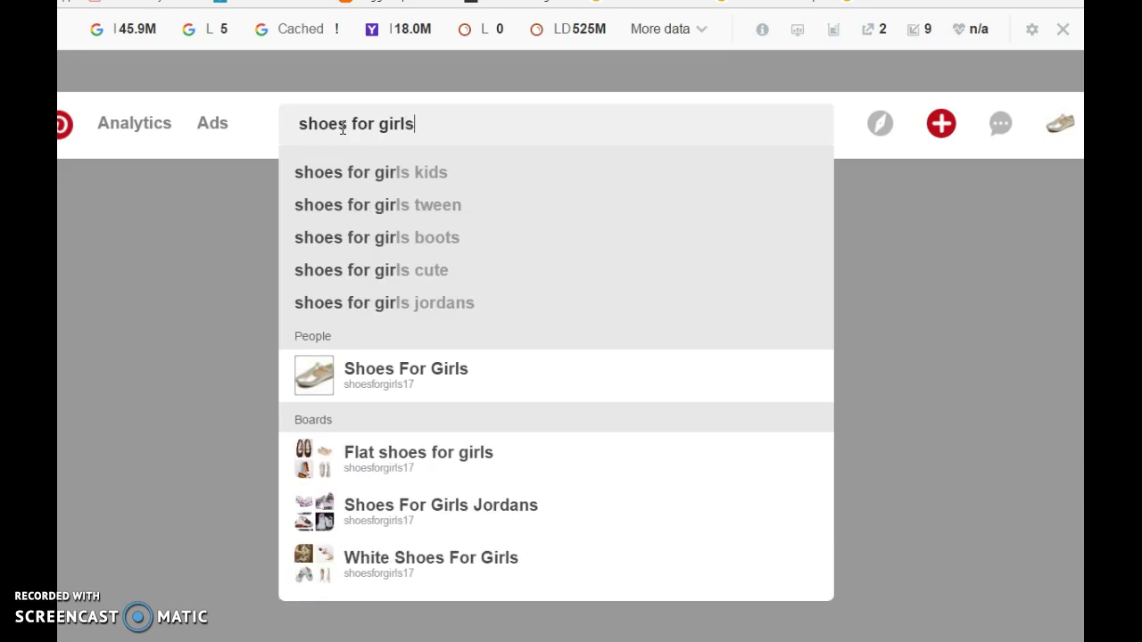
# Search Pinterest for "shoes for girls" and browse the People results
pyautogui.press('Return')
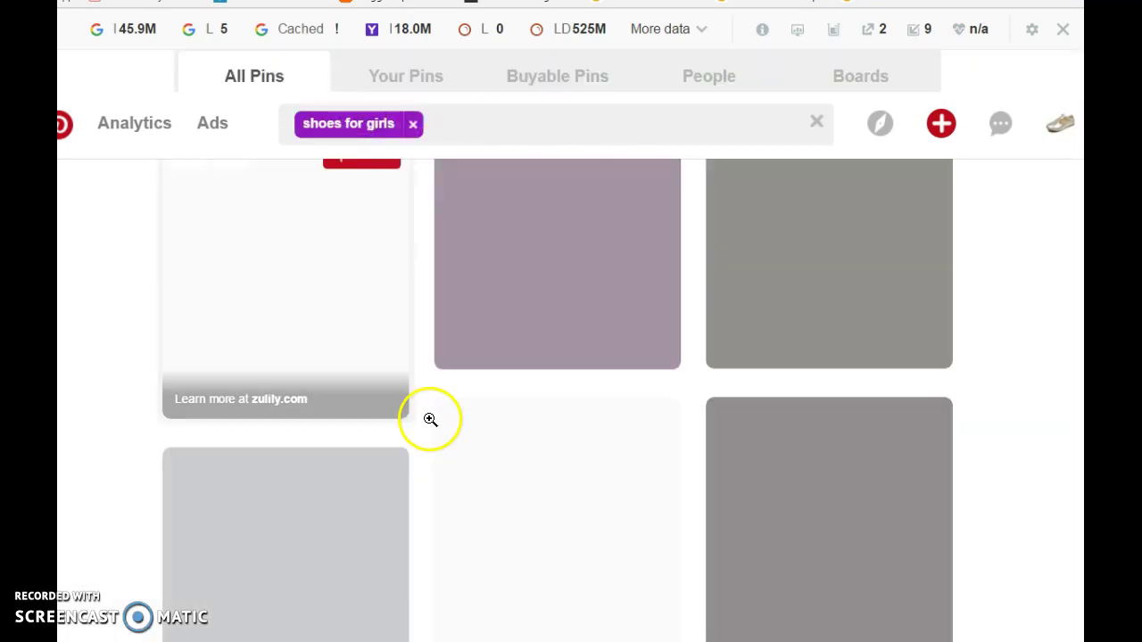
pyautogui.scroll(2, 658, 249)
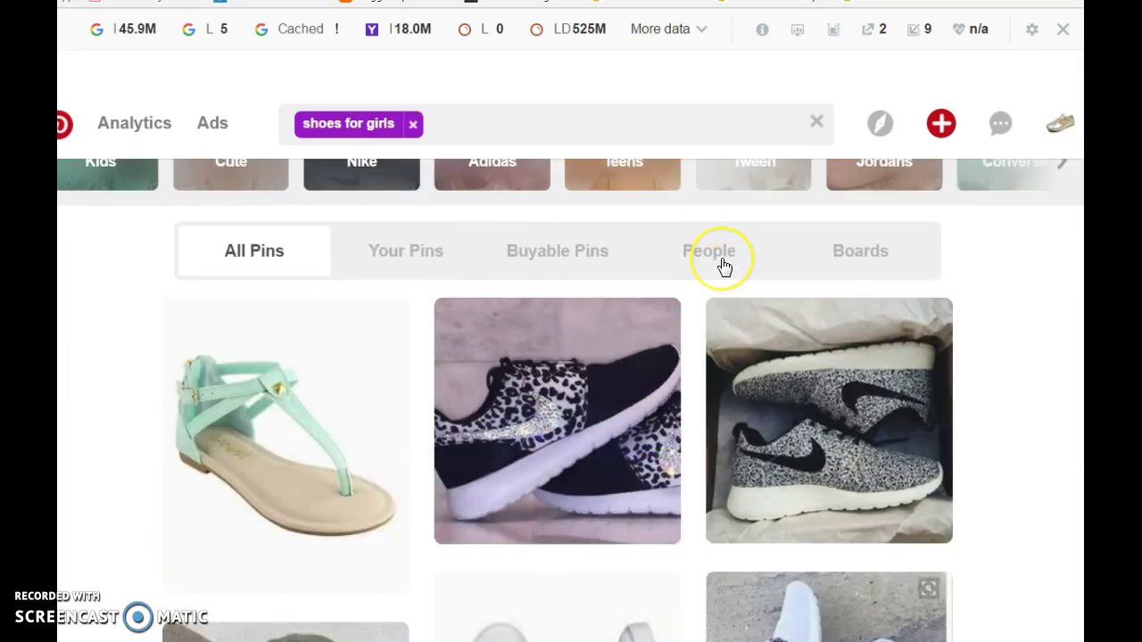
pyautogui.click(713, 256)
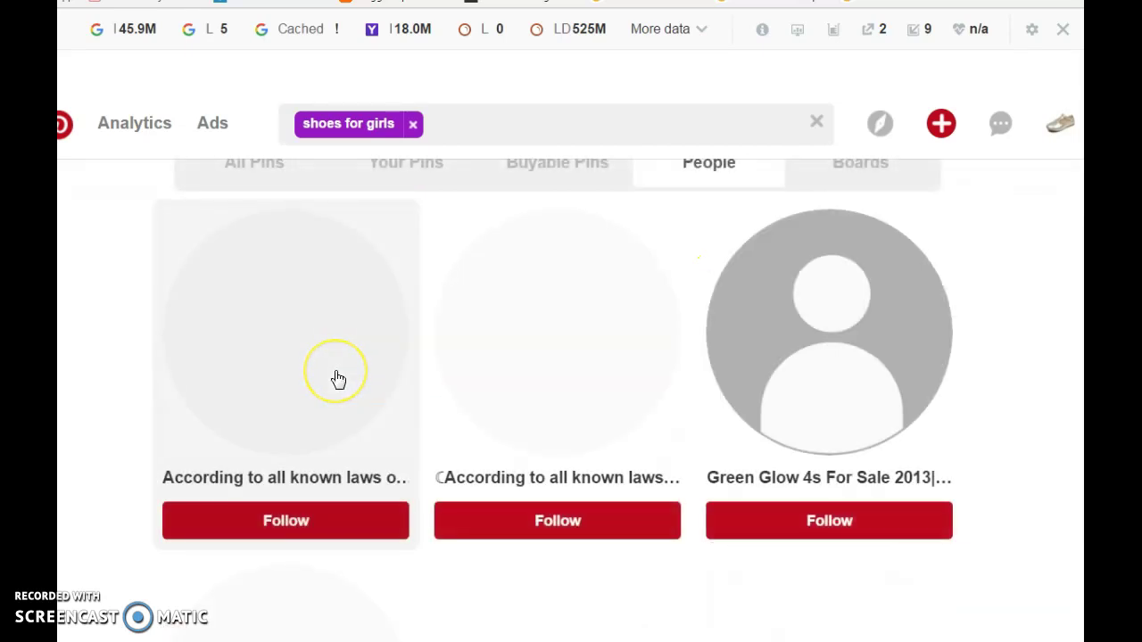
pyautogui.scroll(-2, 660, 455)
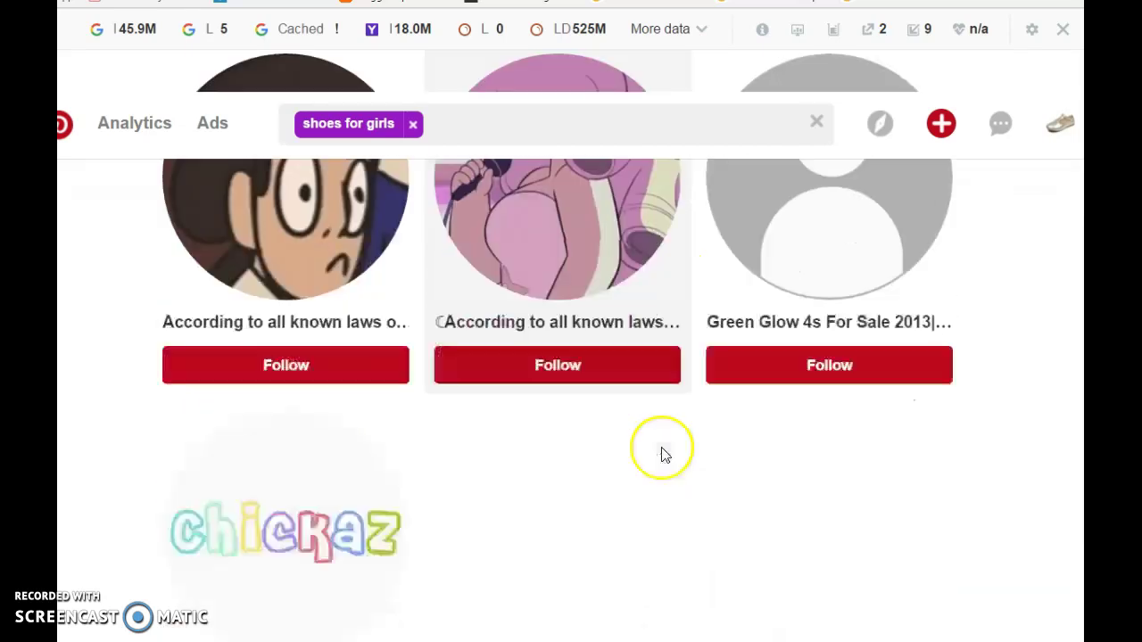
# Follow the account with the pink-haired singer avatar in the People results for "shoes for girls"
pyautogui.scroll(2, 662, 455)
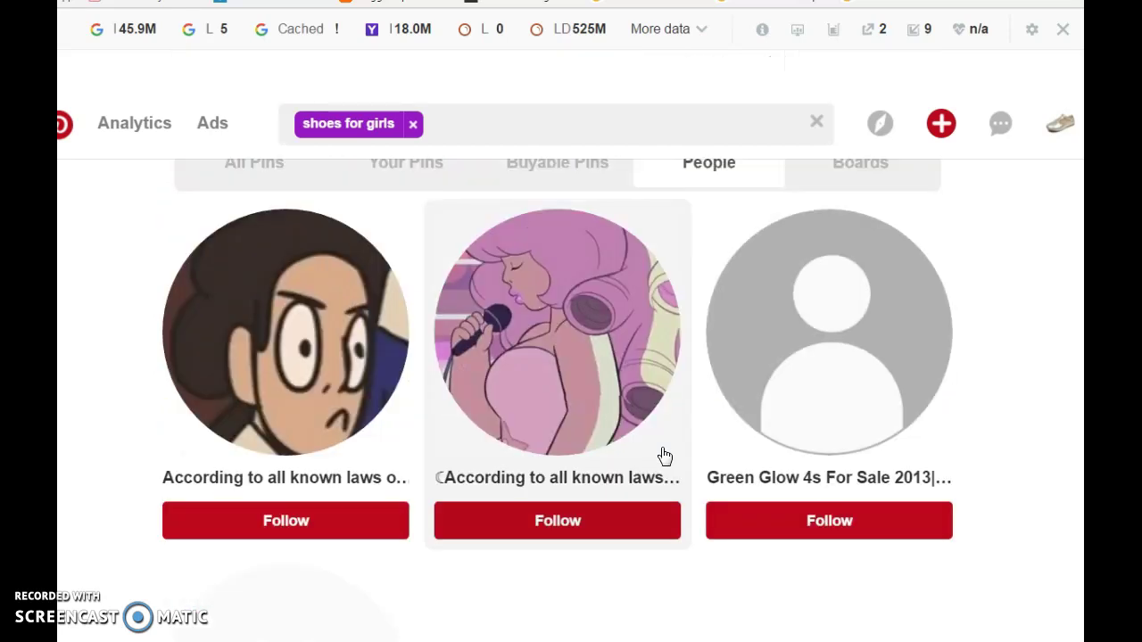
pyautogui.click(541, 523)
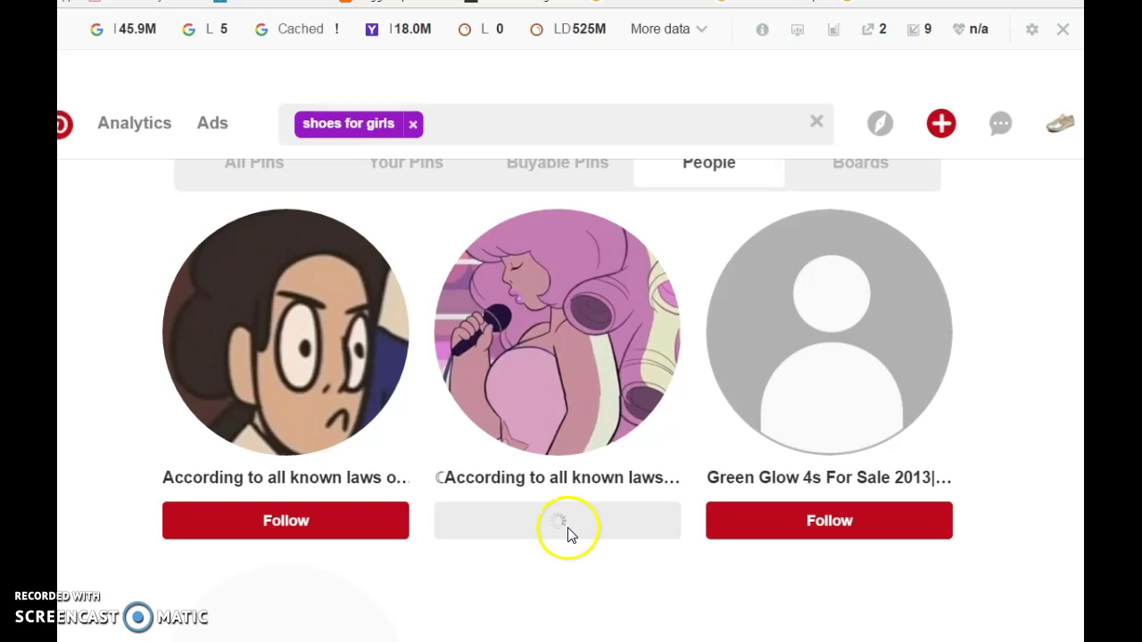
# Open the "Shoes for Girls" board by Shoes and Me from the board results and display its followers
pyautogui.click(853, 169)
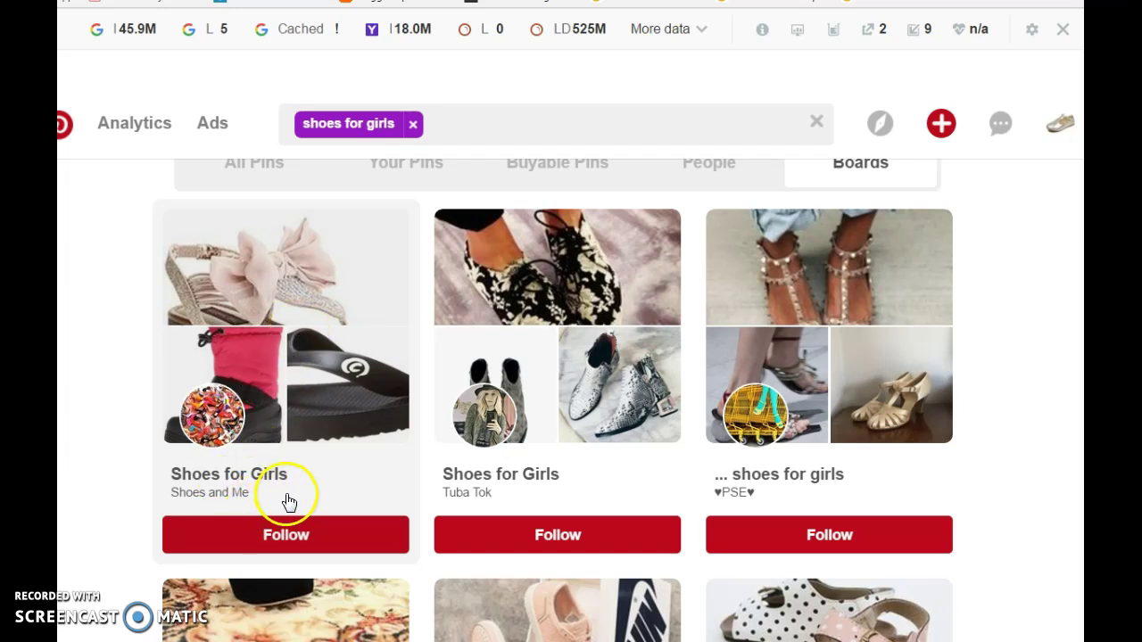
pyautogui.click(294, 393)
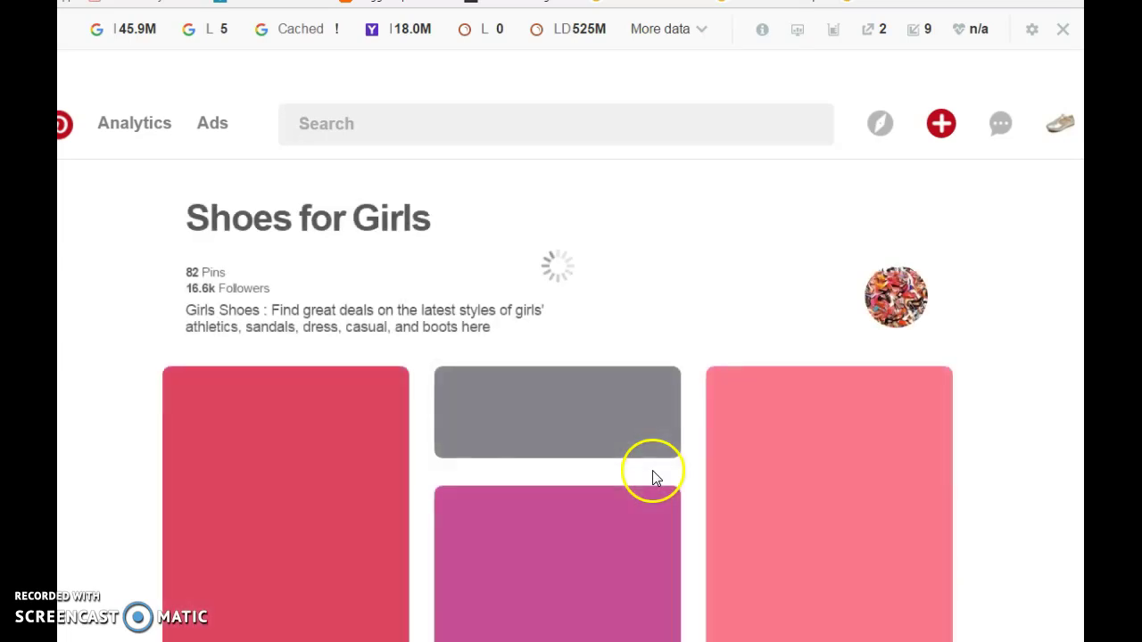
pyautogui.click(202, 290)
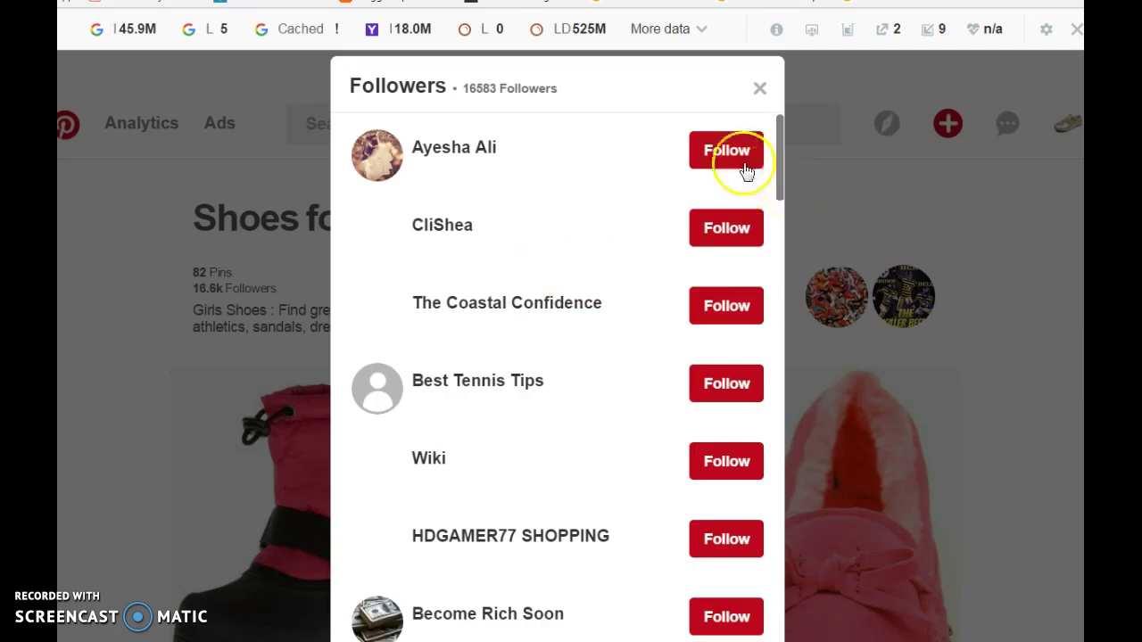
# Follow the first five accounts in the board's followers list, down to Wiki
pyautogui.click(731, 225)
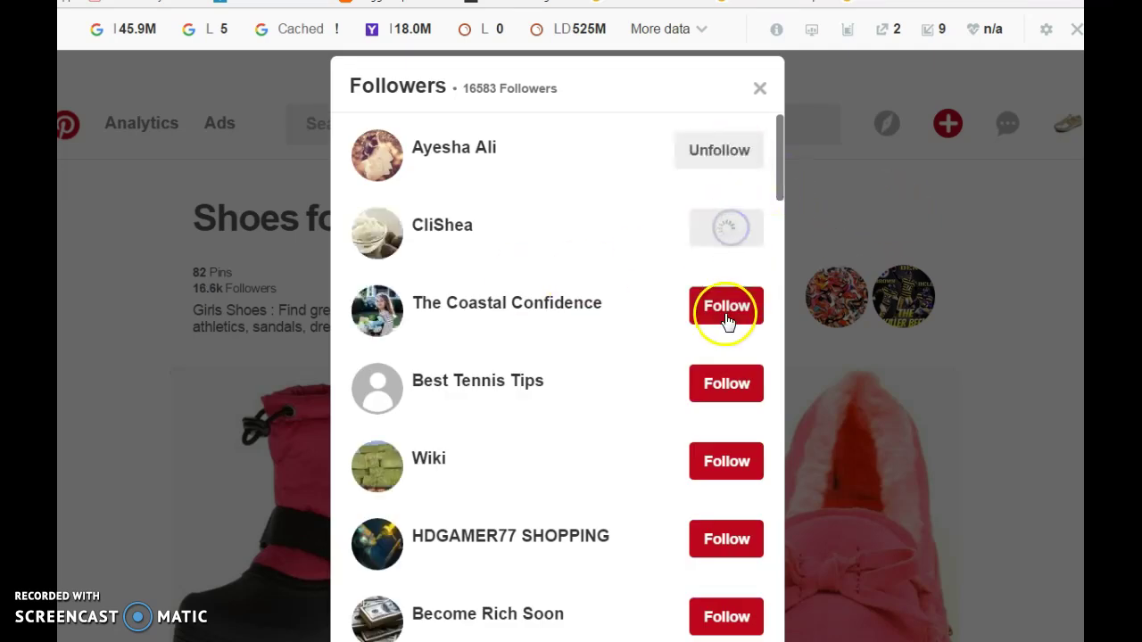
pyautogui.click(726, 381)
pyautogui.click(714, 457)
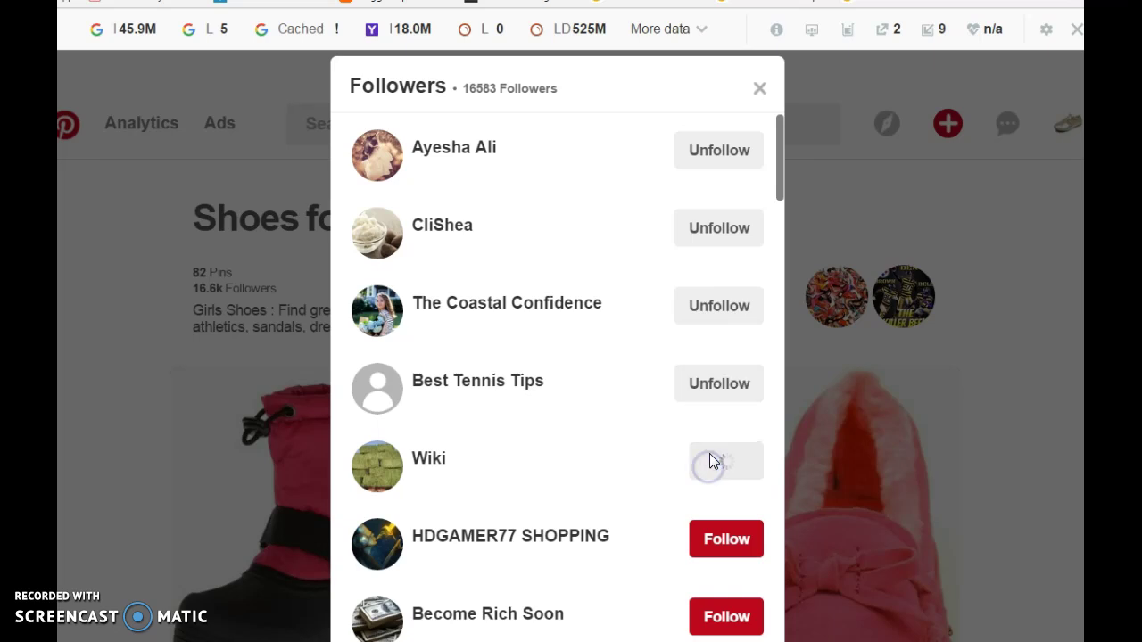
# Follow Become Rich Soon and the four accounts directly below it in the followers list
pyautogui.scroll(-5, 737, 425)
pyautogui.click(734, 171)
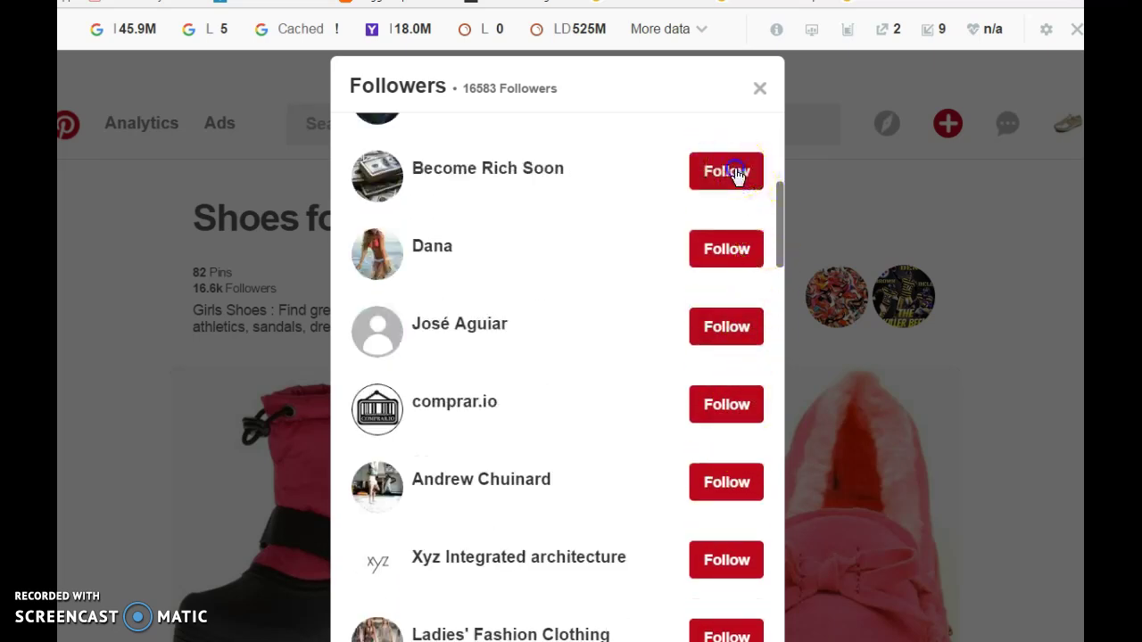
pyautogui.click(725, 257)
pyautogui.click(726, 327)
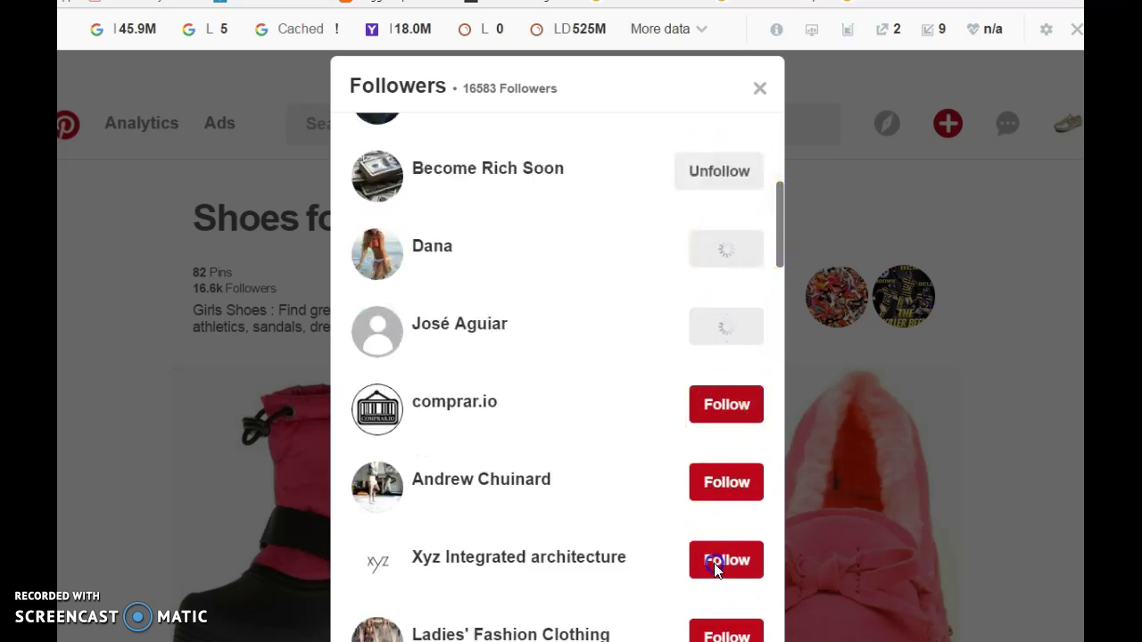
pyautogui.click(726, 482)
pyautogui.click(727, 404)
# Follow the six consecutive accounts from 101 Special Wedding Ideas through the one just below Bakeware Ideas
pyautogui.scroll(-8, 758, 196)
pyautogui.click(732, 129)
pyautogui.click(740, 201)
pyautogui.click(738, 292)
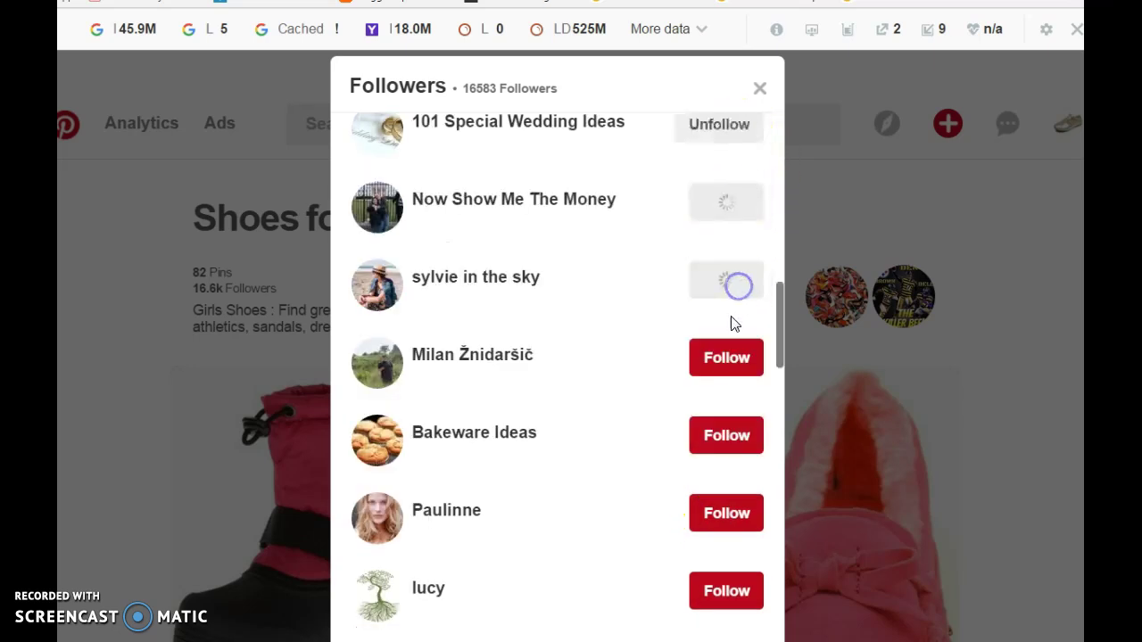
pyautogui.click(729, 371)
pyautogui.click(722, 435)
pyautogui.click(726, 514)
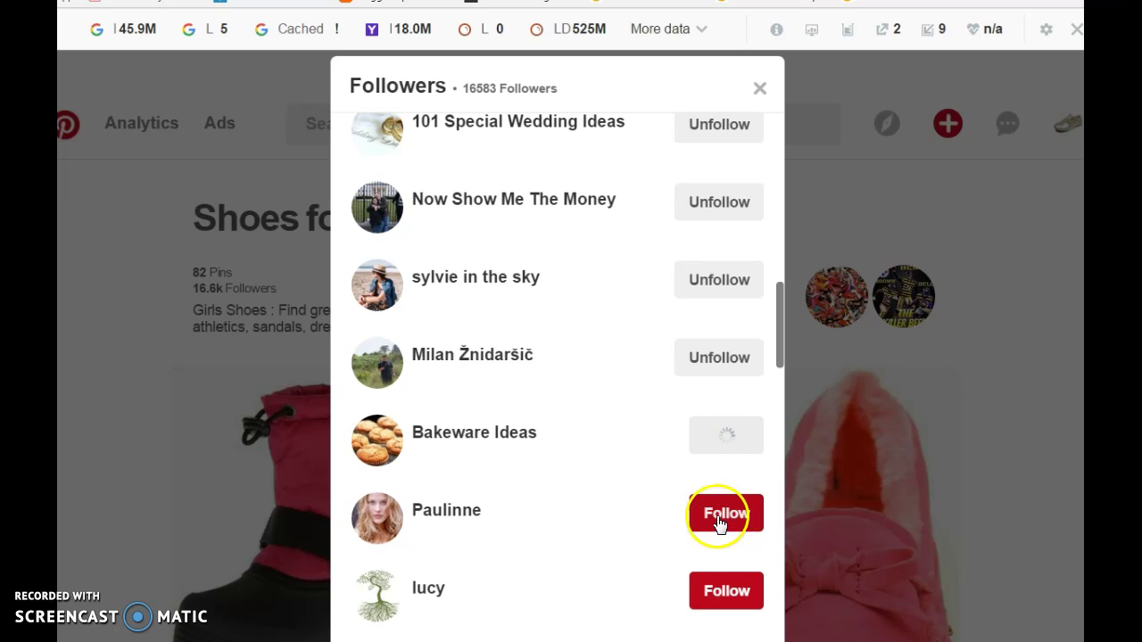
# Follow the five consecutive accounts from the one with the tree avatar through the one just below Dog Love
pyautogui.scroll(-5, 727, 497)
pyautogui.click(759, 258)
pyautogui.click(729, 146)
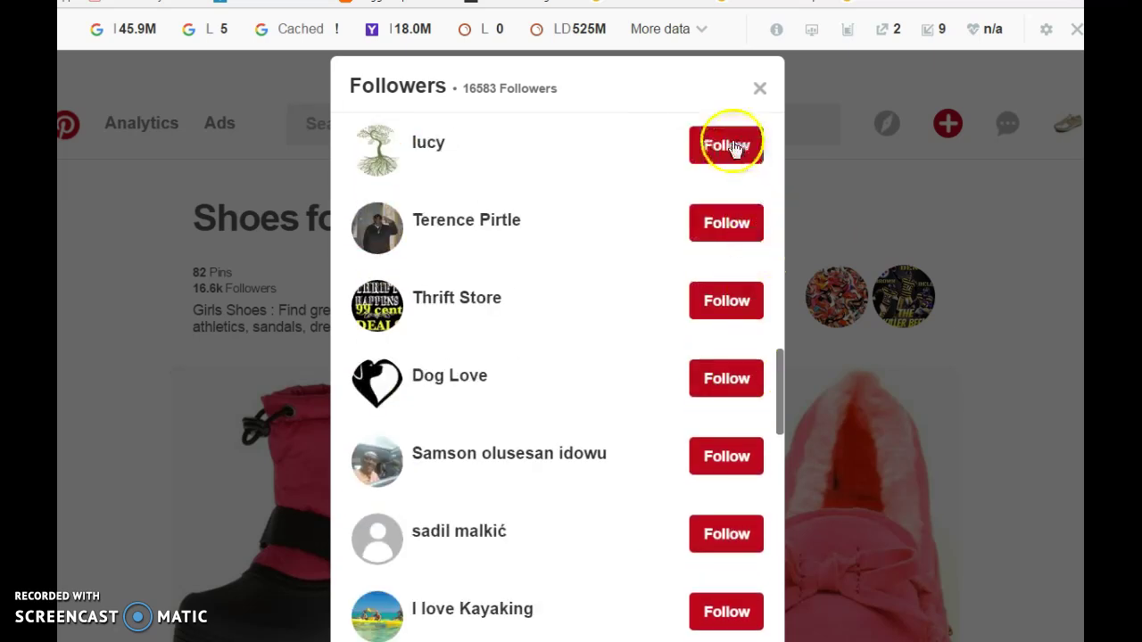
pyautogui.click(756, 232)
pyautogui.click(734, 223)
pyautogui.click(729, 300)
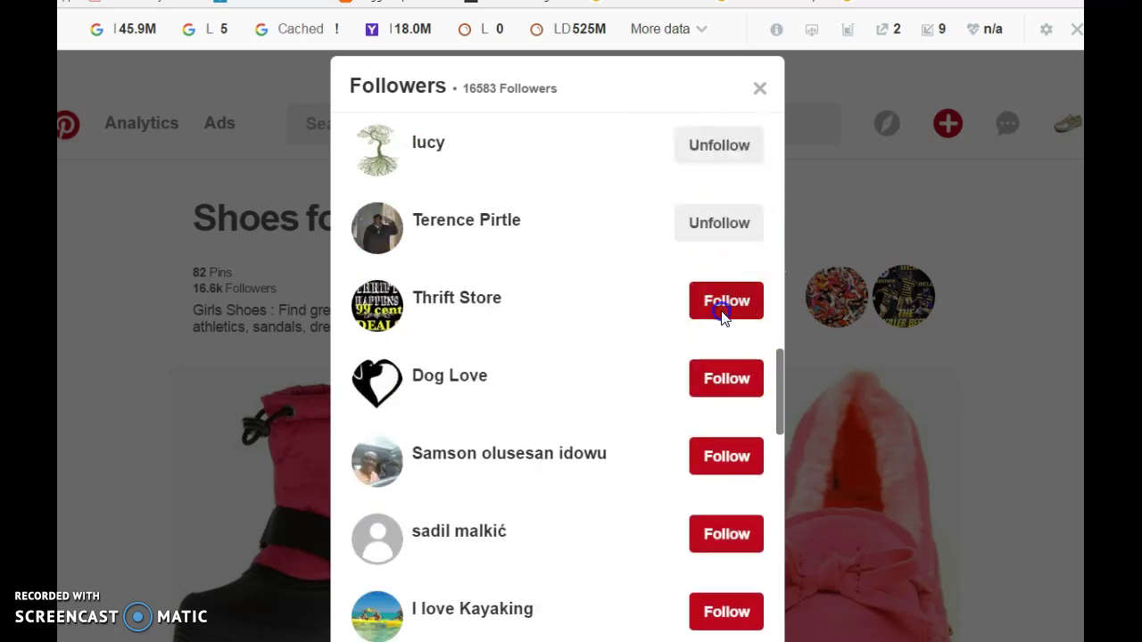
pyautogui.click(723, 378)
pyautogui.click(722, 455)
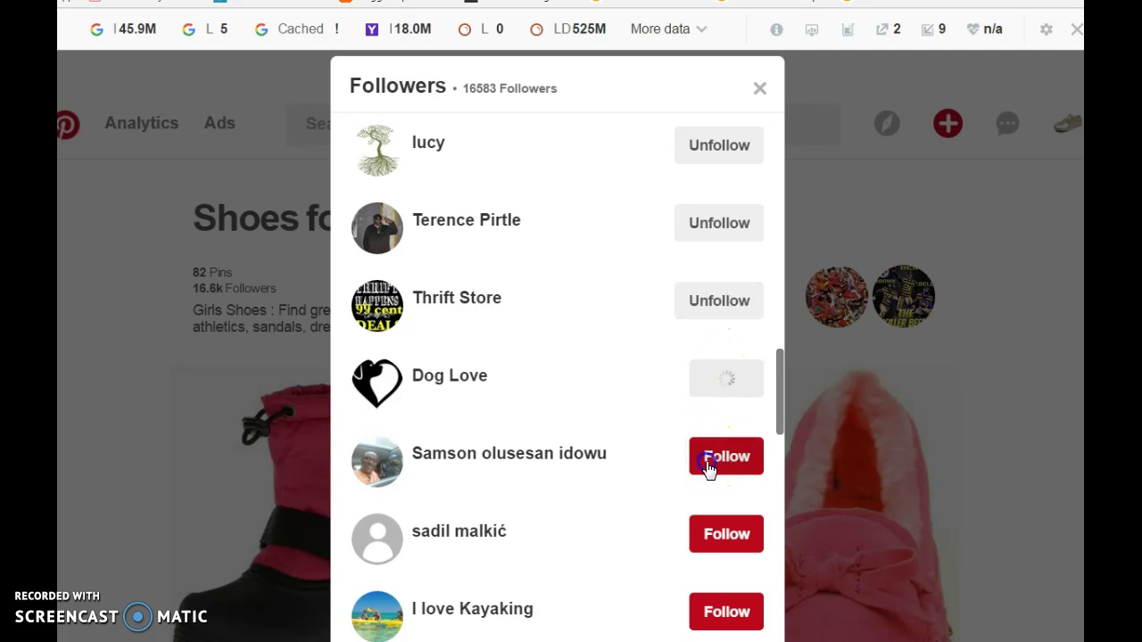
# Follow I love Kayaking, Full of Loves, the Infinify necklaces account, CharmedLife and the account just below CharmedLife
pyautogui.scroll(-5, 723, 438)
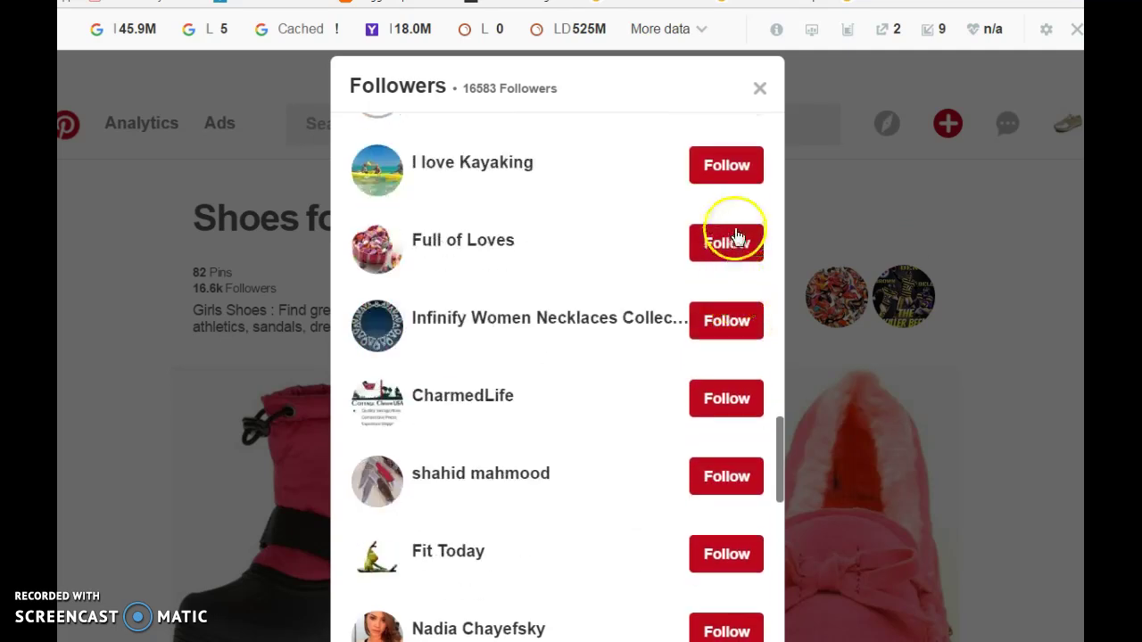
pyautogui.click(741, 184)
pyautogui.click(734, 238)
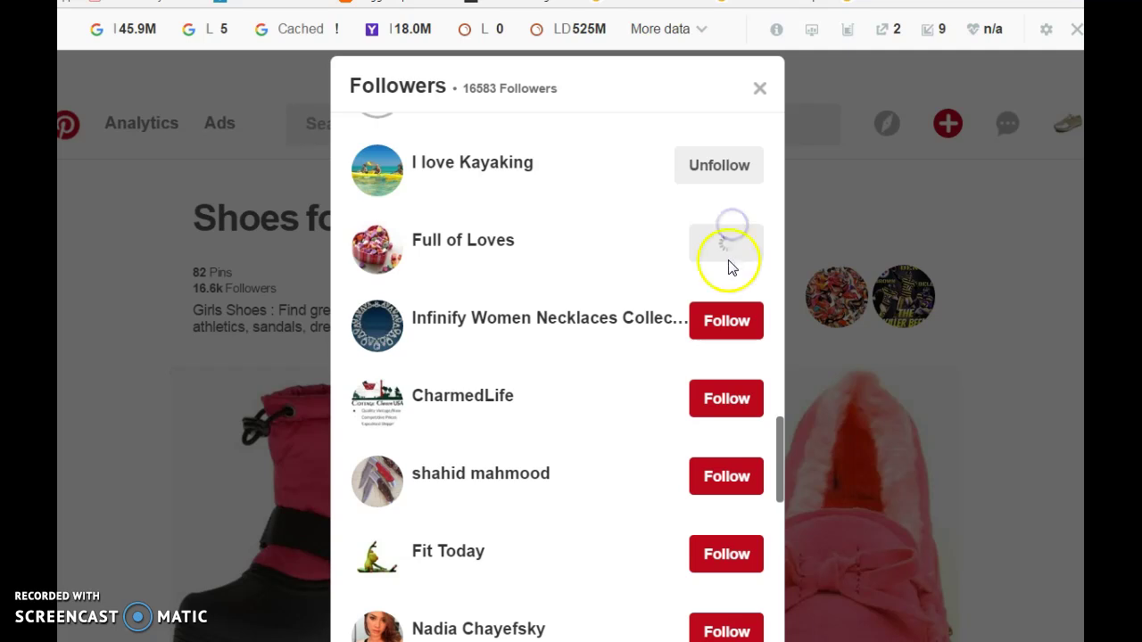
pyautogui.click(726, 321)
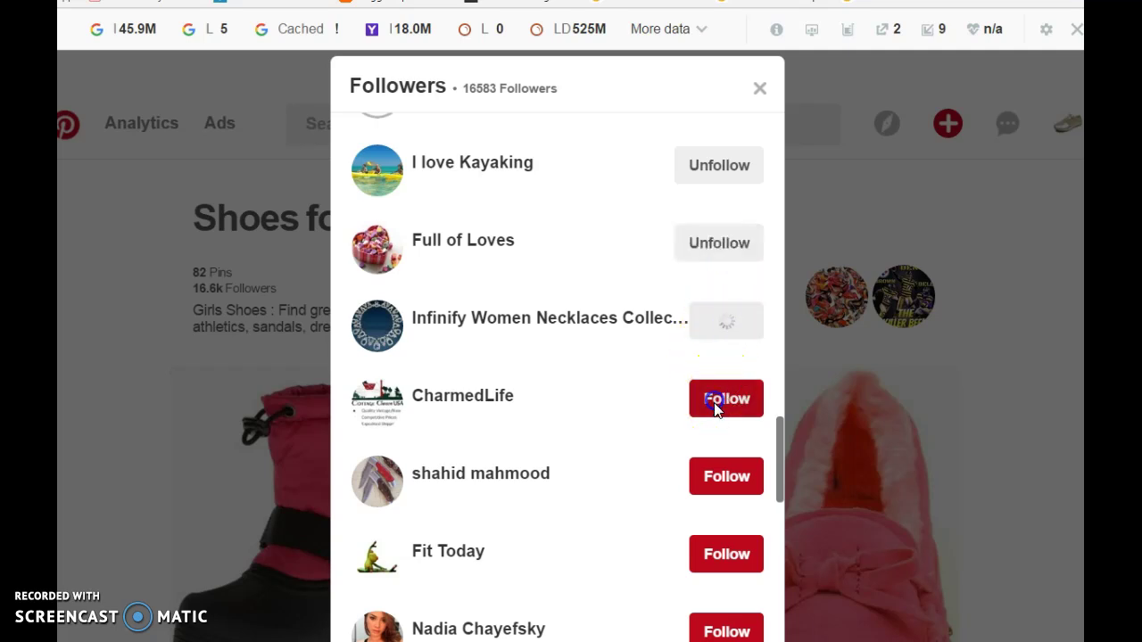
pyautogui.click(726, 398)
pyautogui.click(721, 490)
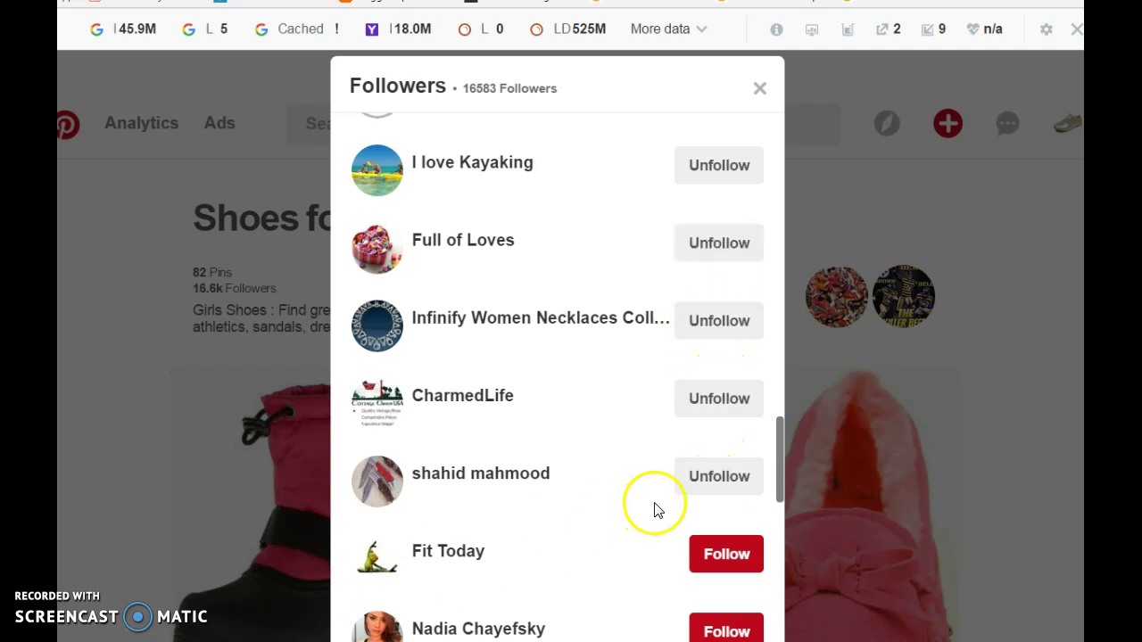
# Follow the five consecutive accounts from Fit Today through the one just below YouthfuLookInc
pyautogui.scroll(-3, 665, 479)
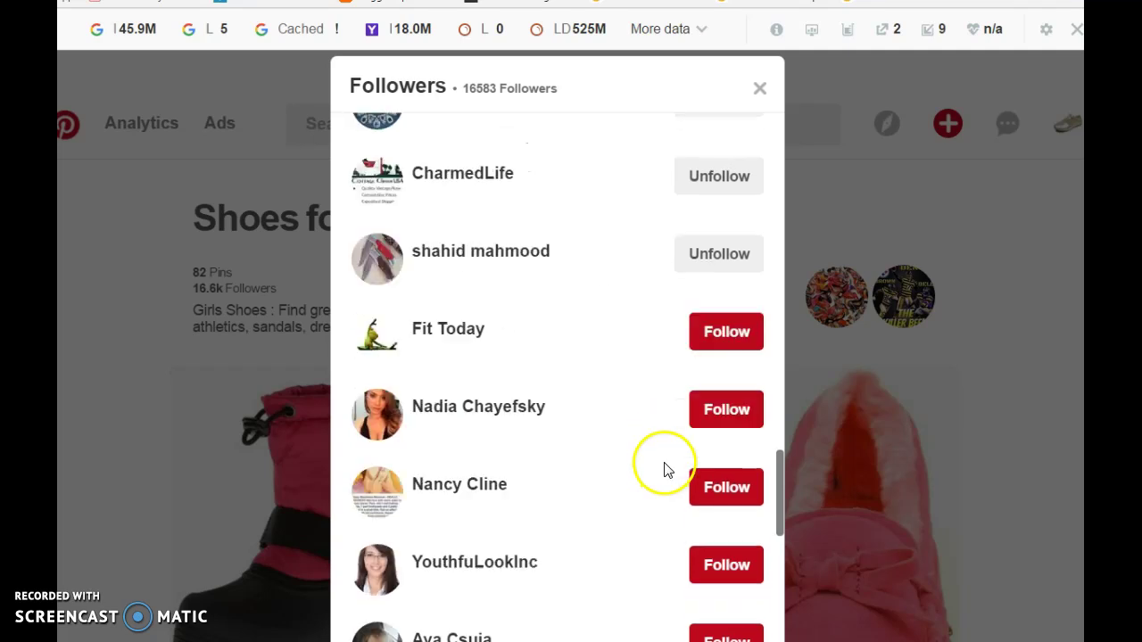
pyautogui.click(747, 332)
pyautogui.click(722, 412)
pyautogui.click(721, 493)
pyautogui.scroll(-1, 675, 470)
pyautogui.scroll(-3, 674, 470)
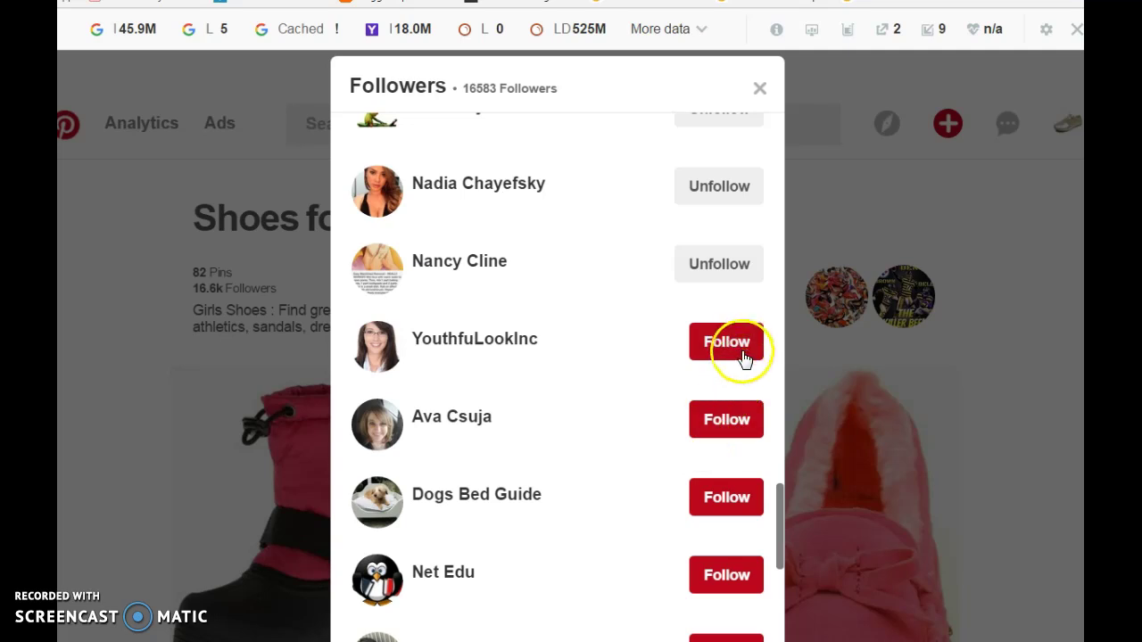
pyautogui.click(740, 347)
pyautogui.click(737, 432)
# Follow Dogs Bed Guide and Net Edu in the followers list
pyautogui.scroll(-3, 604, 428)
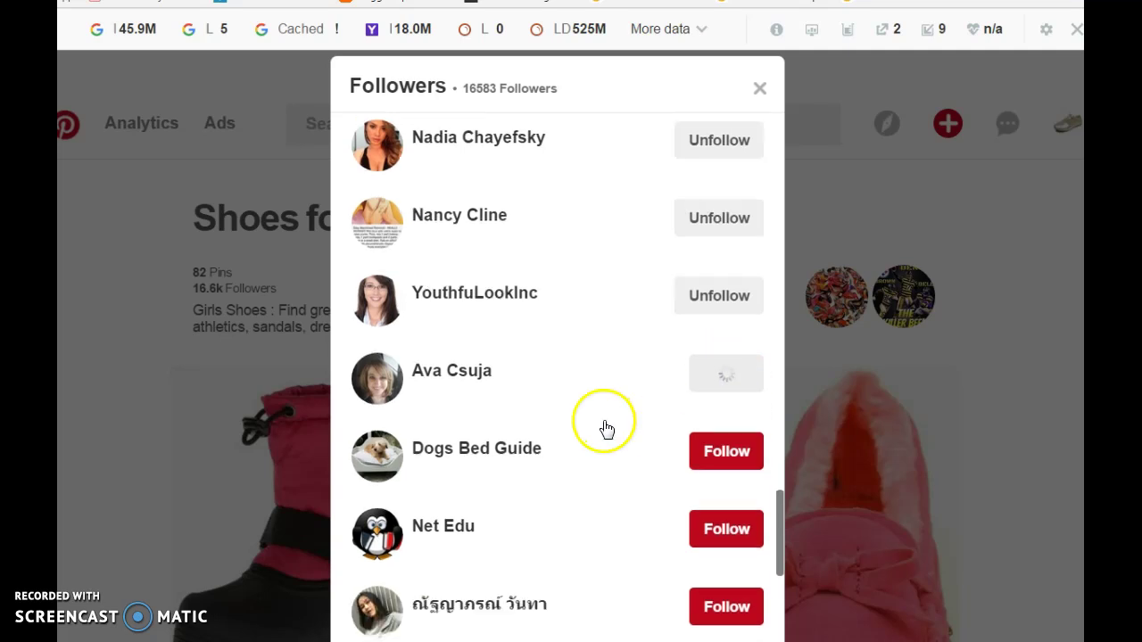
pyautogui.click(749, 281)
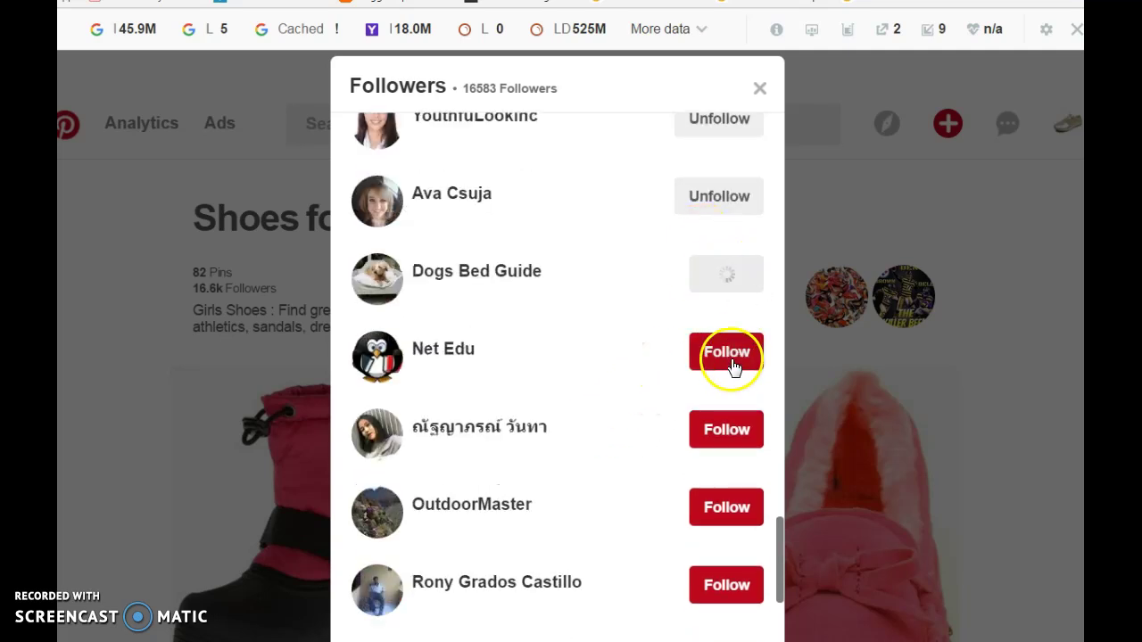
pyautogui.click(731, 361)
# Follow the six consecutive accounts from the one just above FairyBeadsStore through Great Holiday
pyautogui.scroll(-6, 573, 418)
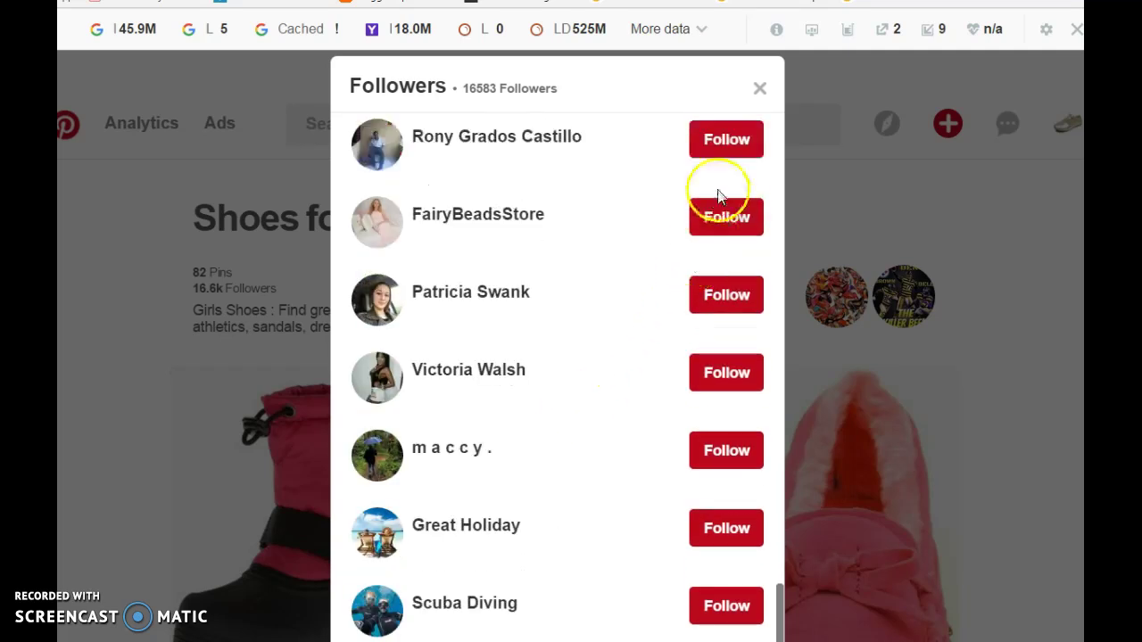
pyautogui.click(730, 143)
pyautogui.click(724, 223)
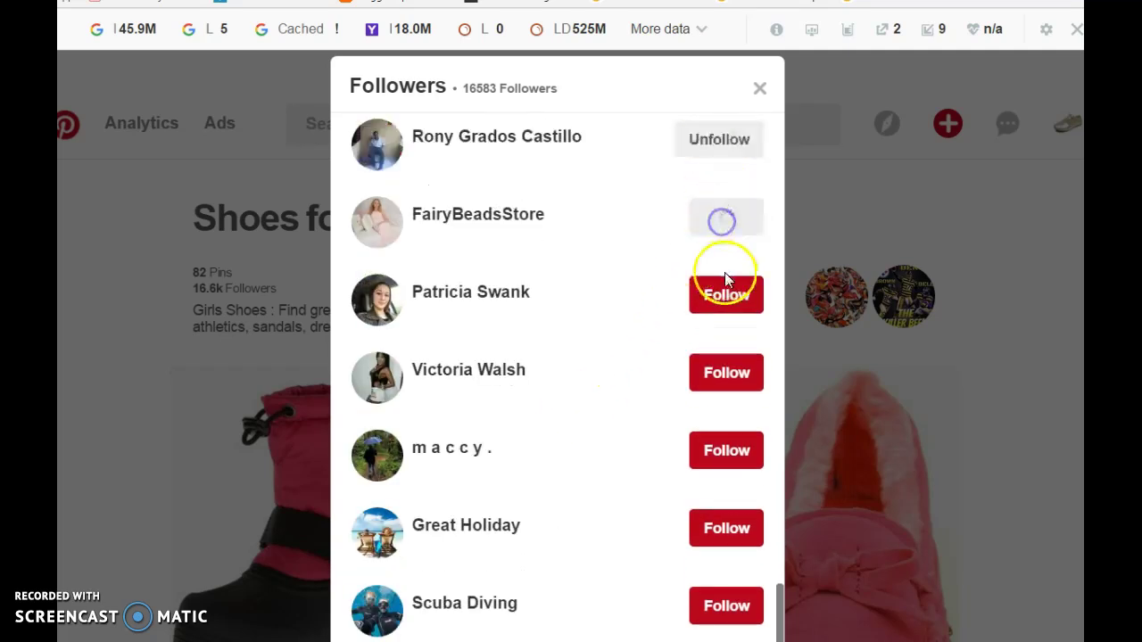
pyautogui.click(727, 299)
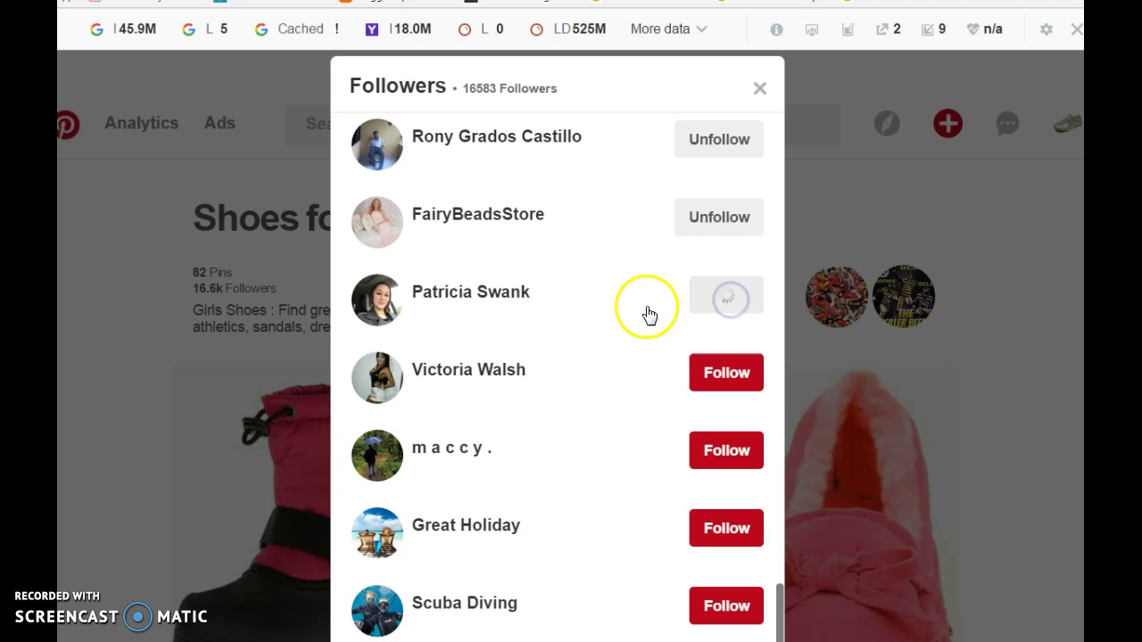
pyautogui.click(728, 379)
pyautogui.click(726, 455)
pyautogui.click(726, 530)
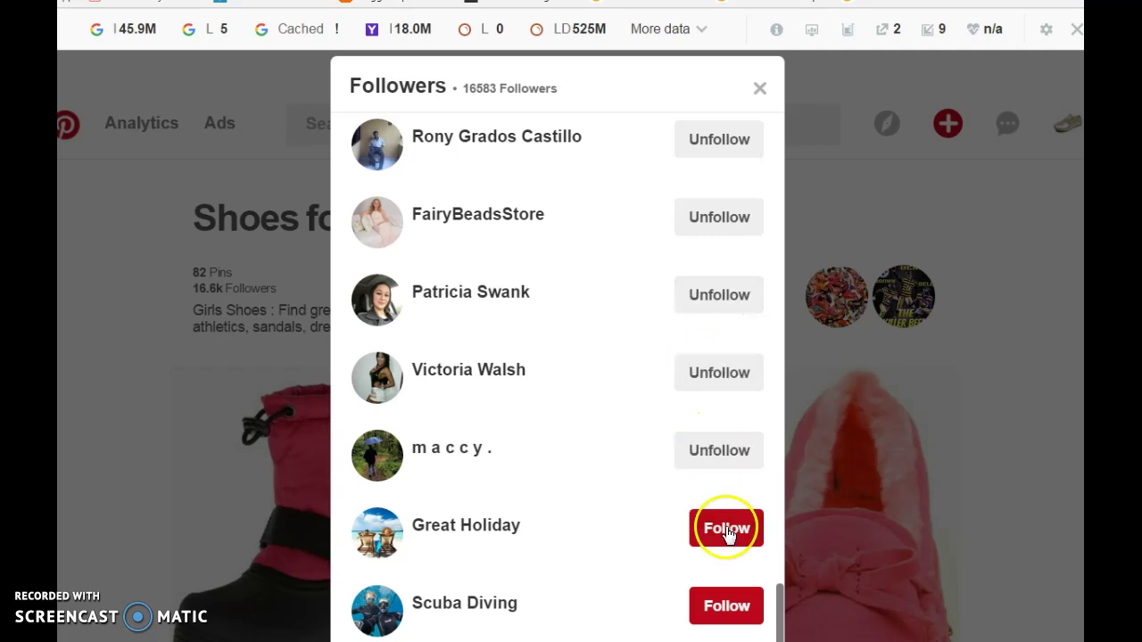
# Follow Scuba Diving, the two accounts below it and Healthy Body&Mind
pyautogui.scroll(-3, 616, 463)
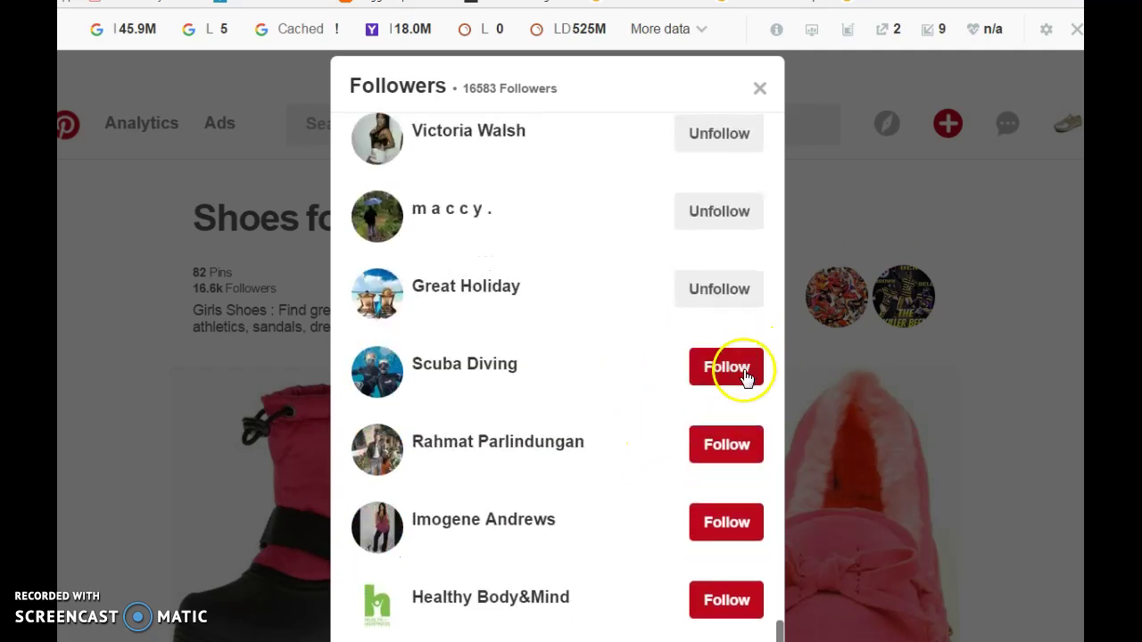
pyautogui.click(745, 369)
pyautogui.click(722, 444)
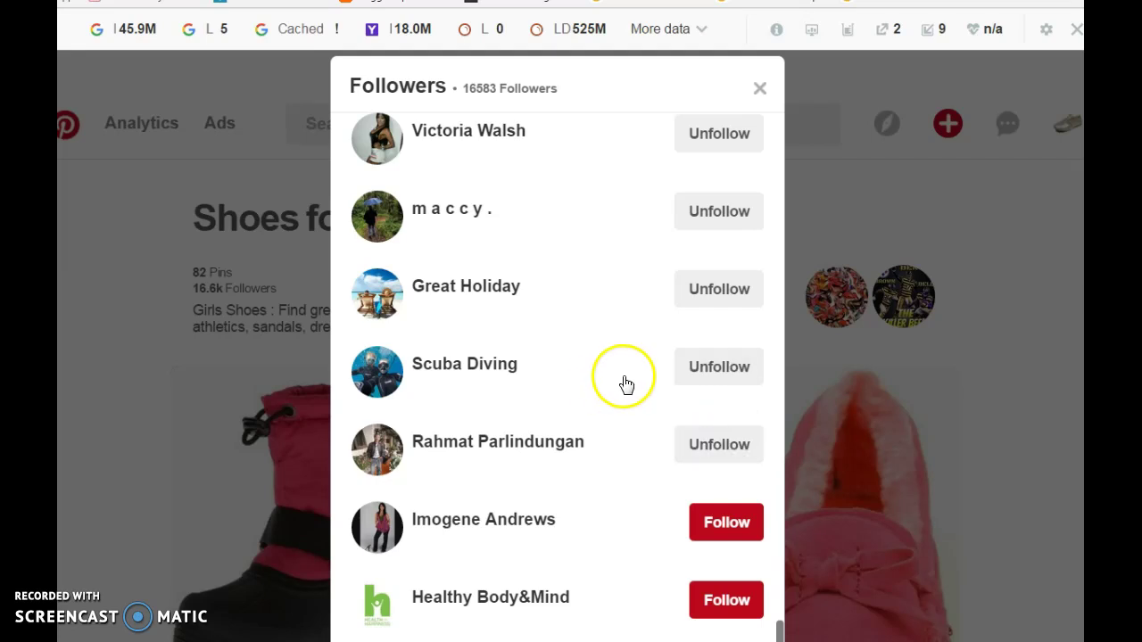
pyautogui.click(722, 523)
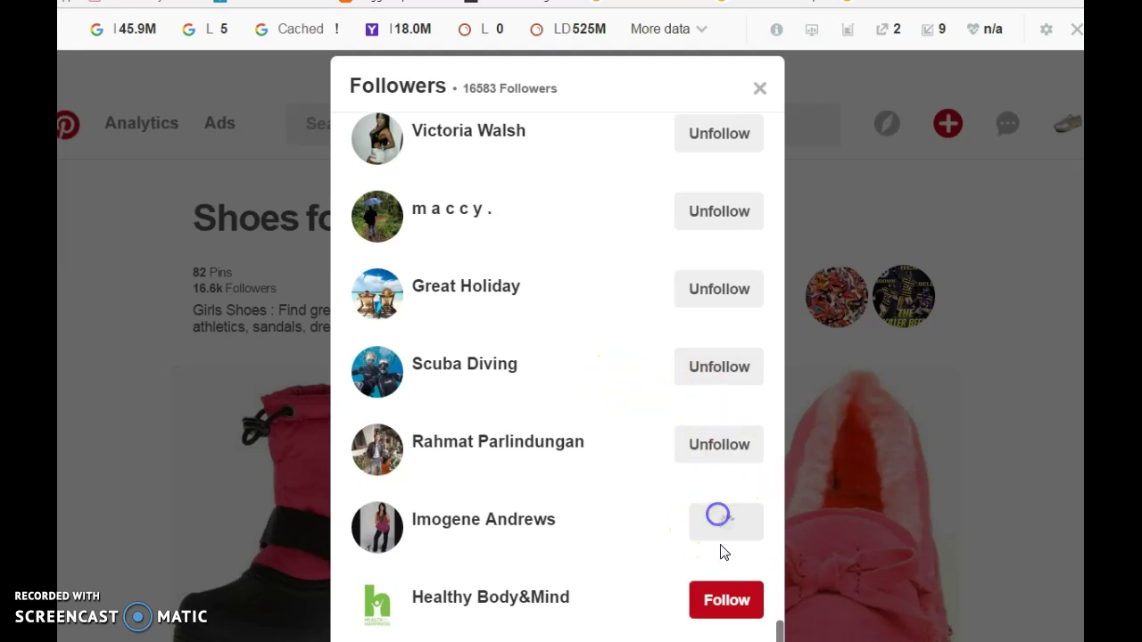
pyautogui.click(706, 600)
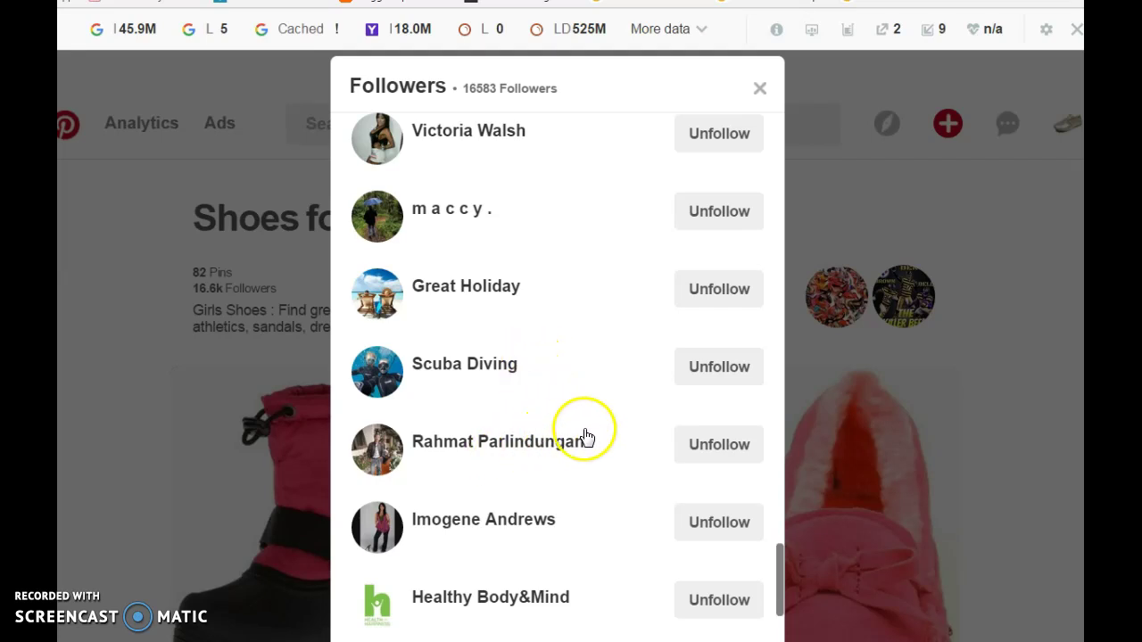
# Follow the four accounts directly below Healthy Body&Mind, through Whole Tips, and leave the account after them unfollowed
pyautogui.scroll(-5, 558, 395)
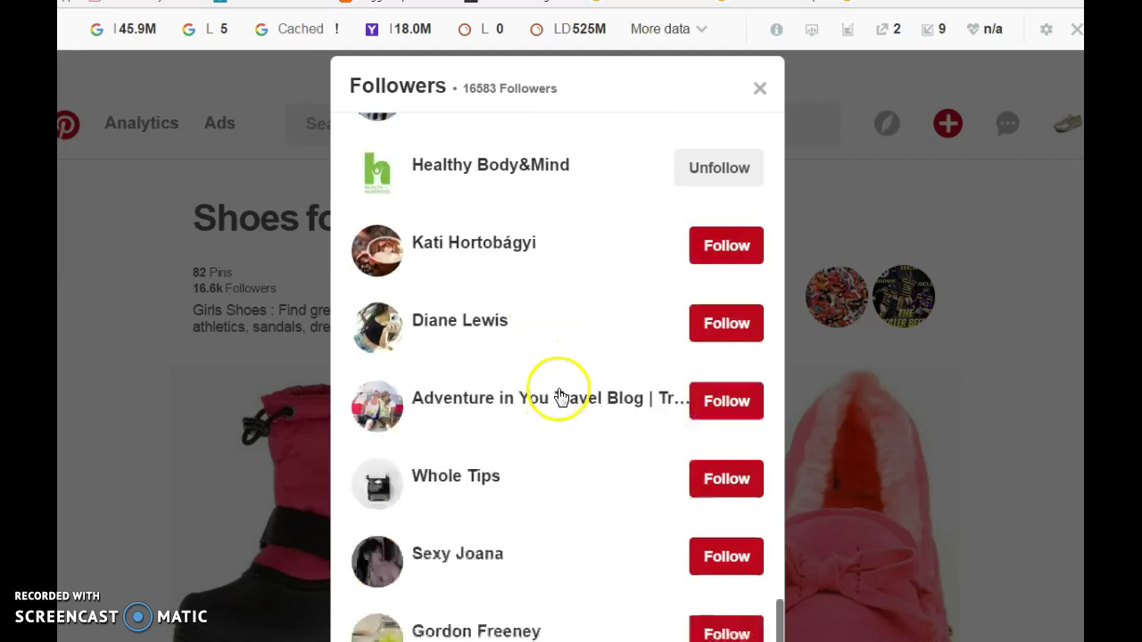
pyautogui.click(726, 230)
pyautogui.click(728, 307)
pyautogui.click(735, 399)
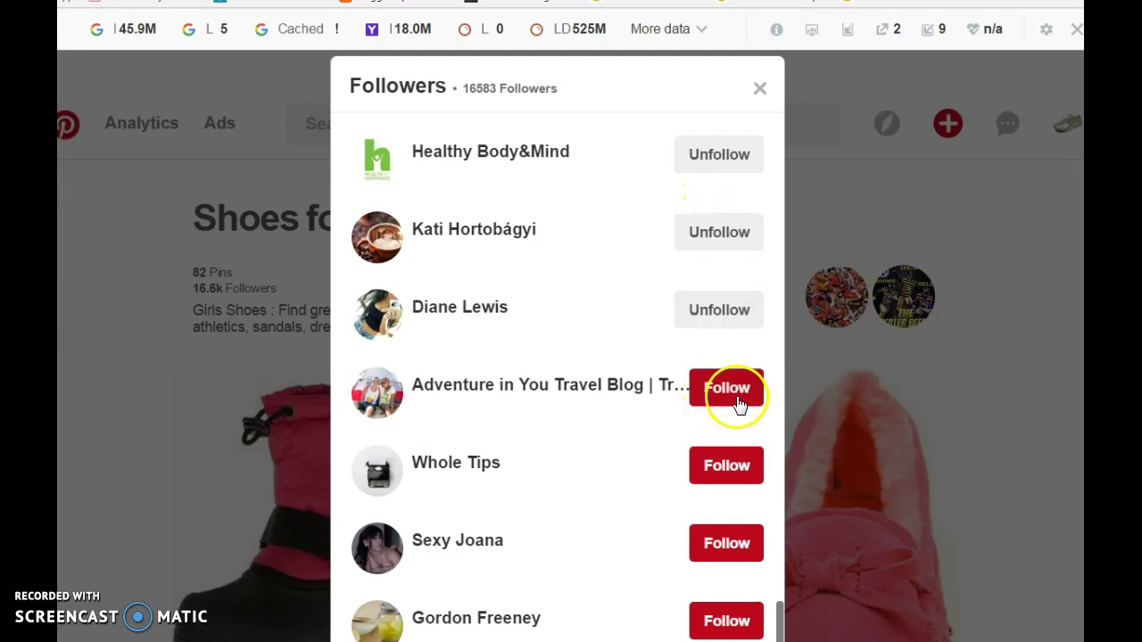
pyautogui.click(723, 464)
pyautogui.click(723, 558)
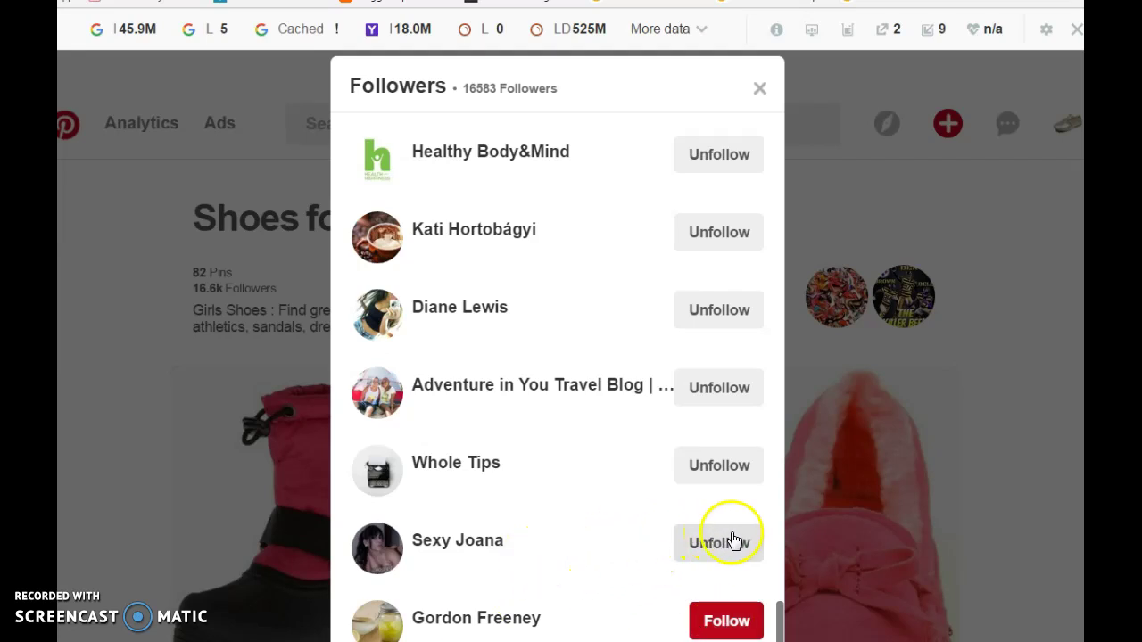
pyautogui.click(727, 544)
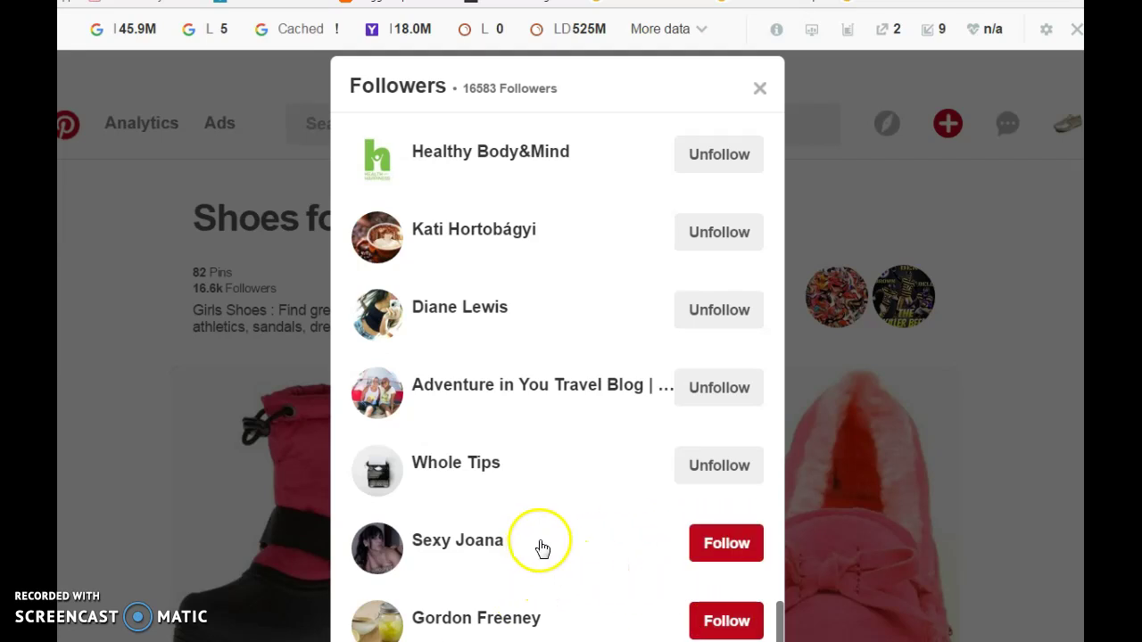